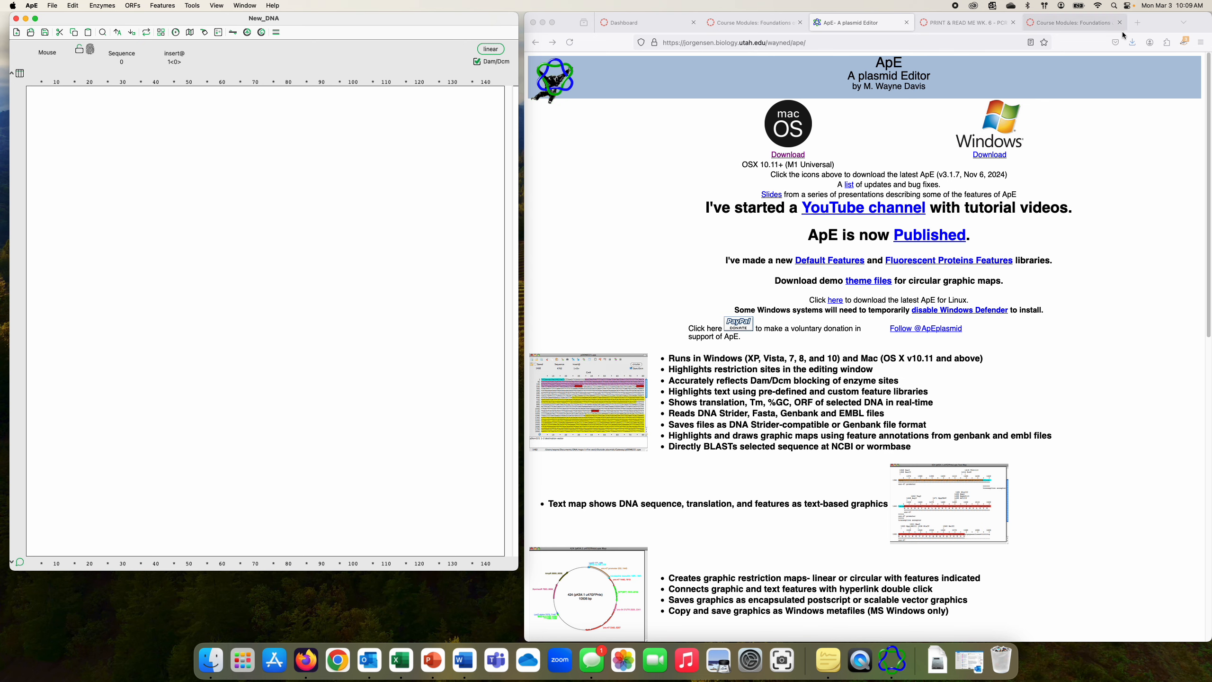
Step: Search the web in a new tab for "genus species name cow" and look over the results
{"action": "left_click", "coordinate": [1136, 24]}
{"action": "type", "text": "genus speci"}
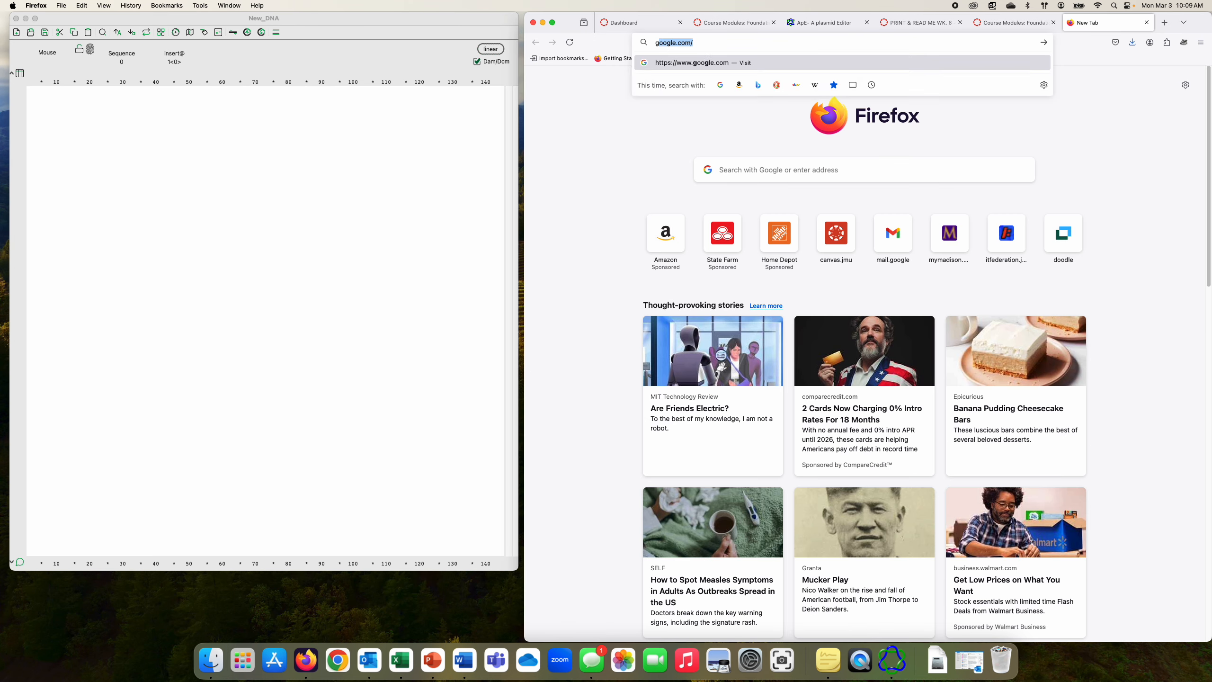
{"action": "type", "text": "es"}
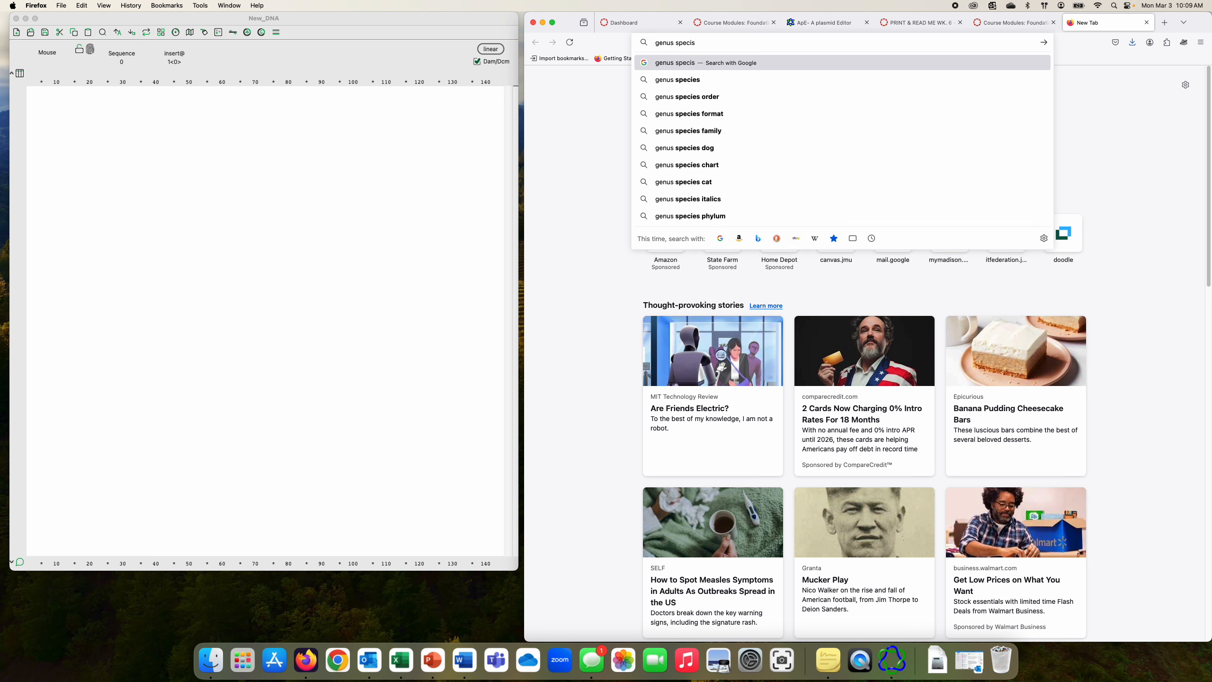
{"action": "key", "text": "Down"}
{"action": "key", "text": "Return"}
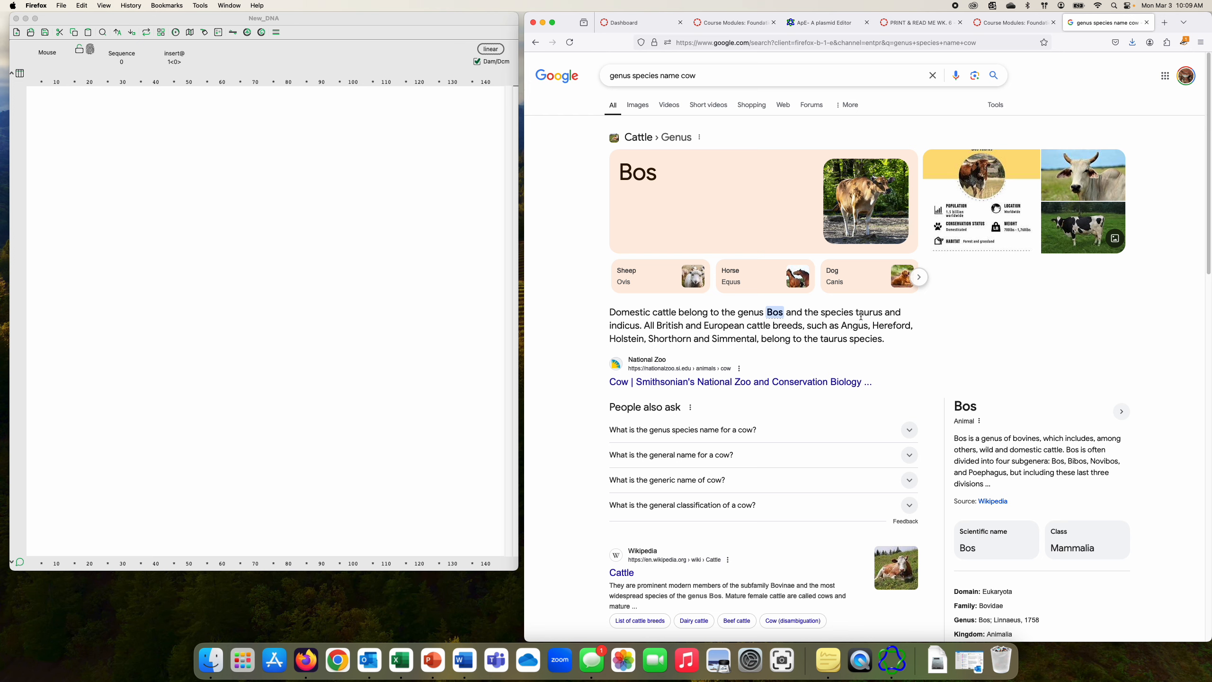
{"action": "scroll", "coordinate": [742, 326], "scroll_direction": "down", "scroll_amount": 5}
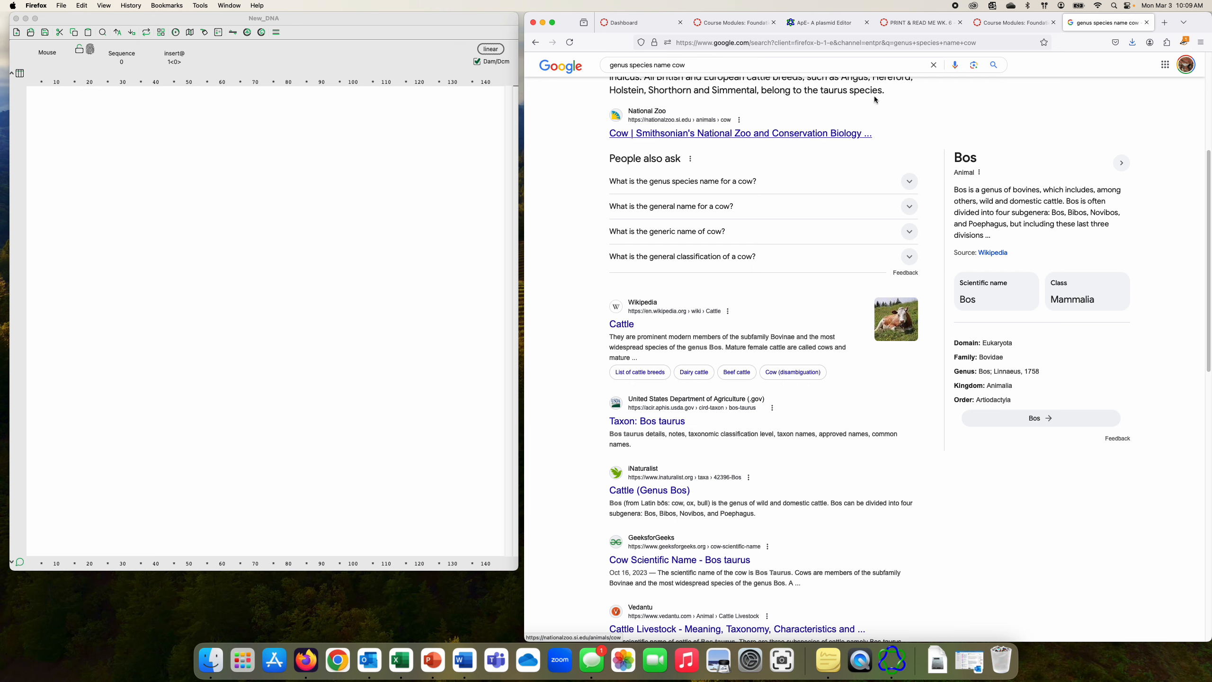
Step: Open the NCBI GenBank homepage in its own tab from the link in the Week 6 PCR and Primer Mapping manual
{"action": "left_click", "coordinate": [736, 23]}
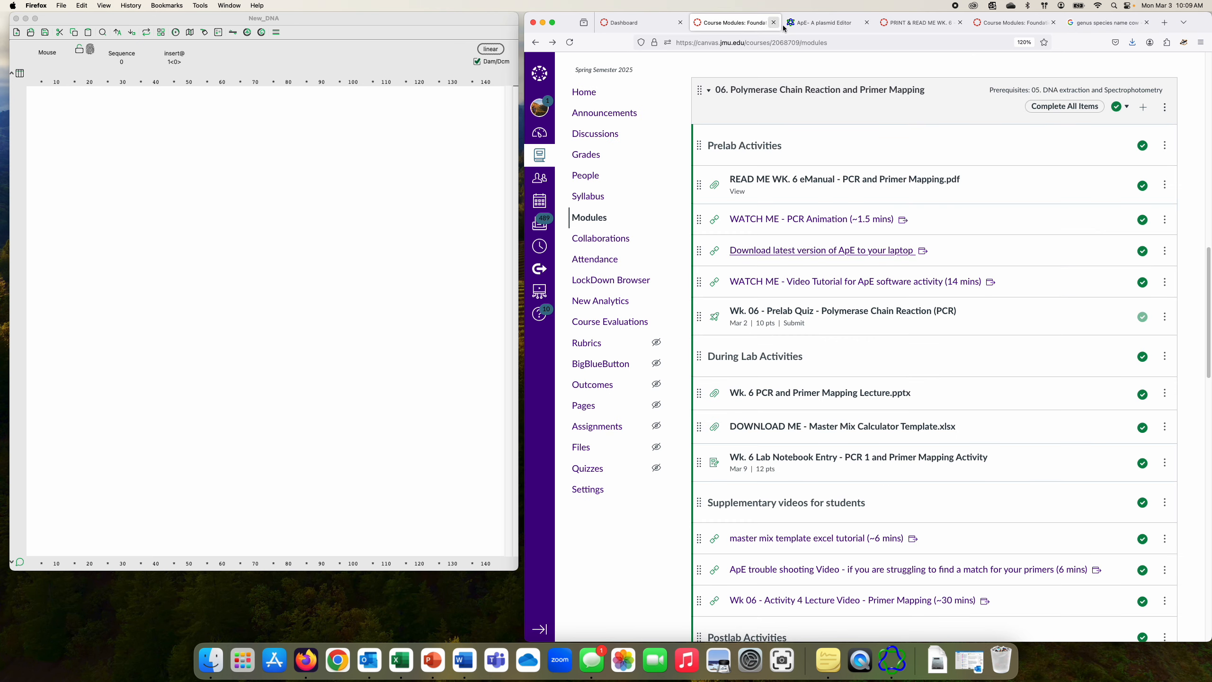
{"action": "left_click", "coordinate": [909, 23]}
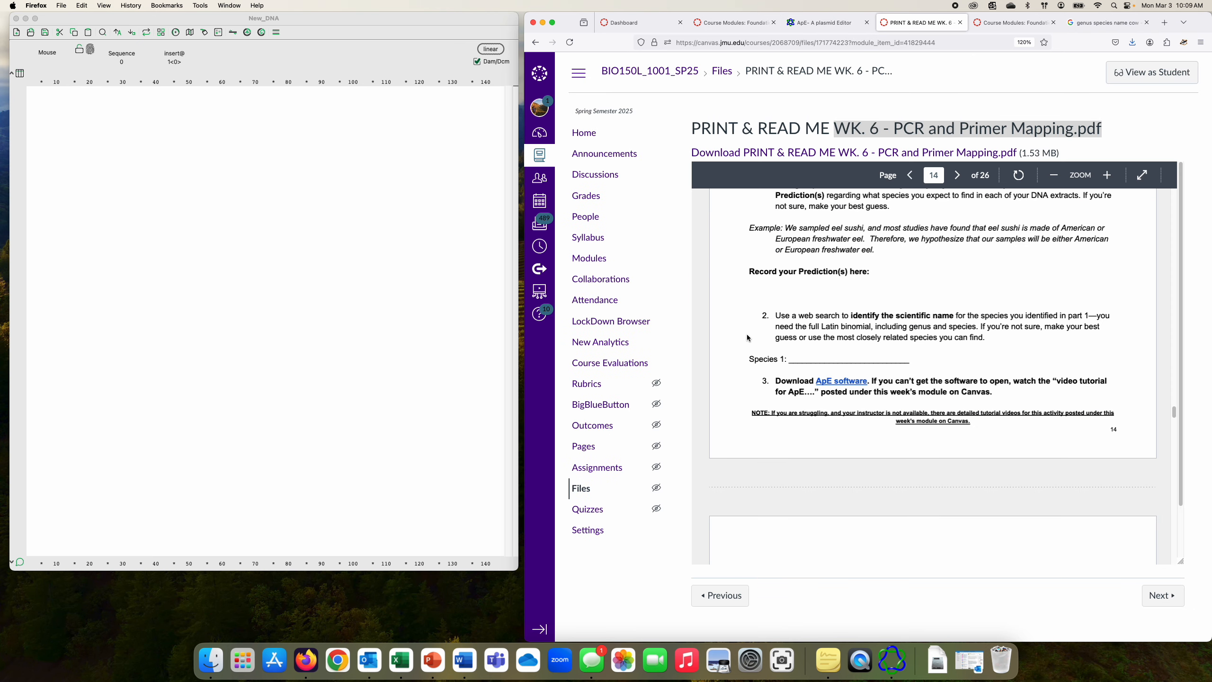
{"action": "scroll", "coordinate": [746, 337], "scroll_direction": "down", "scroll_amount": 4}
{"action": "scroll", "coordinate": [746, 338], "scroll_direction": "down", "scroll_amount": 8}
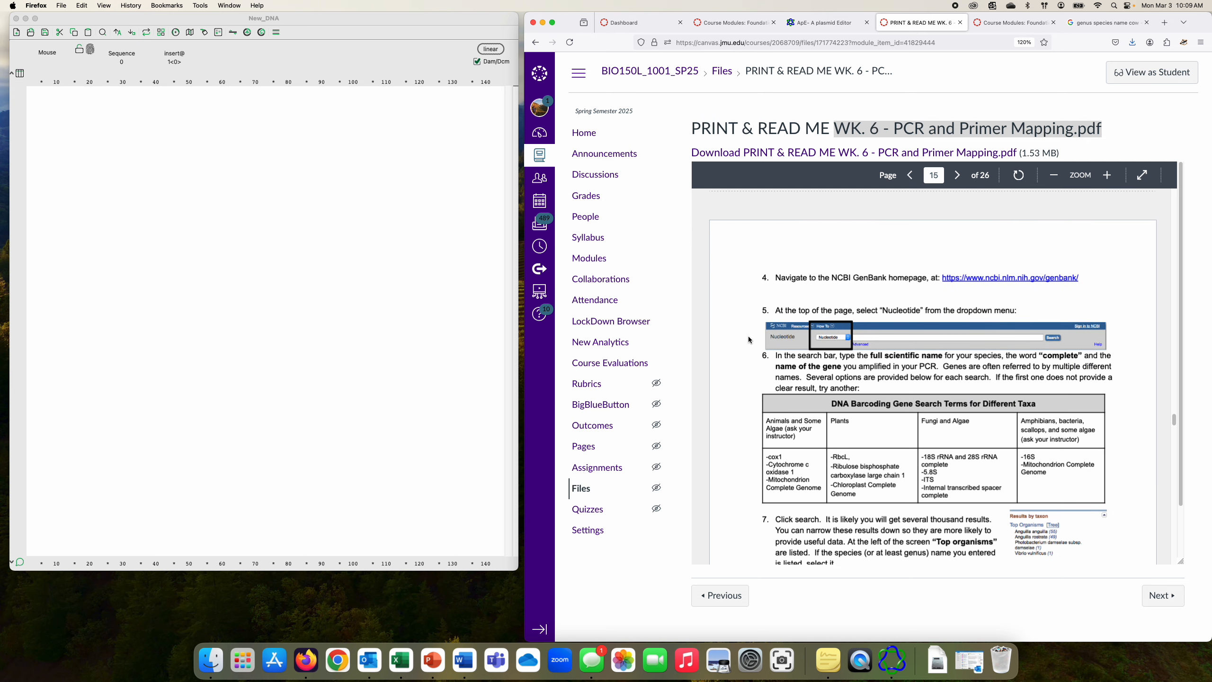
{"action": "right_click", "coordinate": [988, 279]}
{"action": "left_click", "coordinate": [997, 285]}
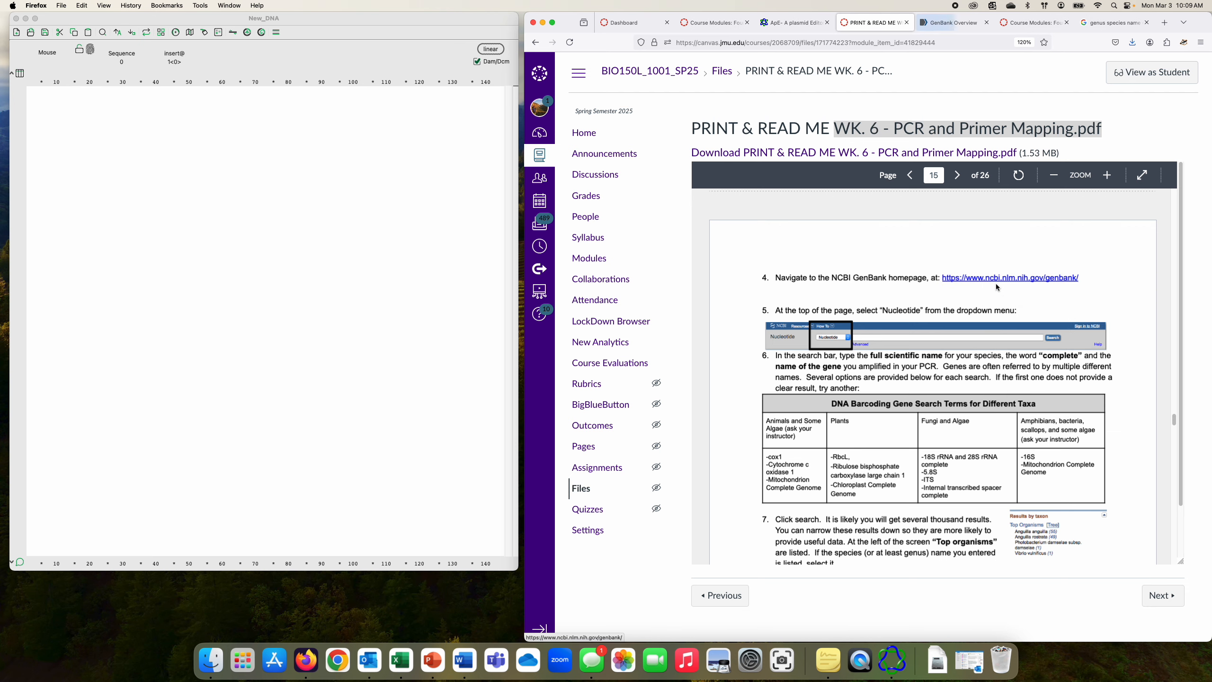
{"action": "left_click", "coordinate": [935, 26]}
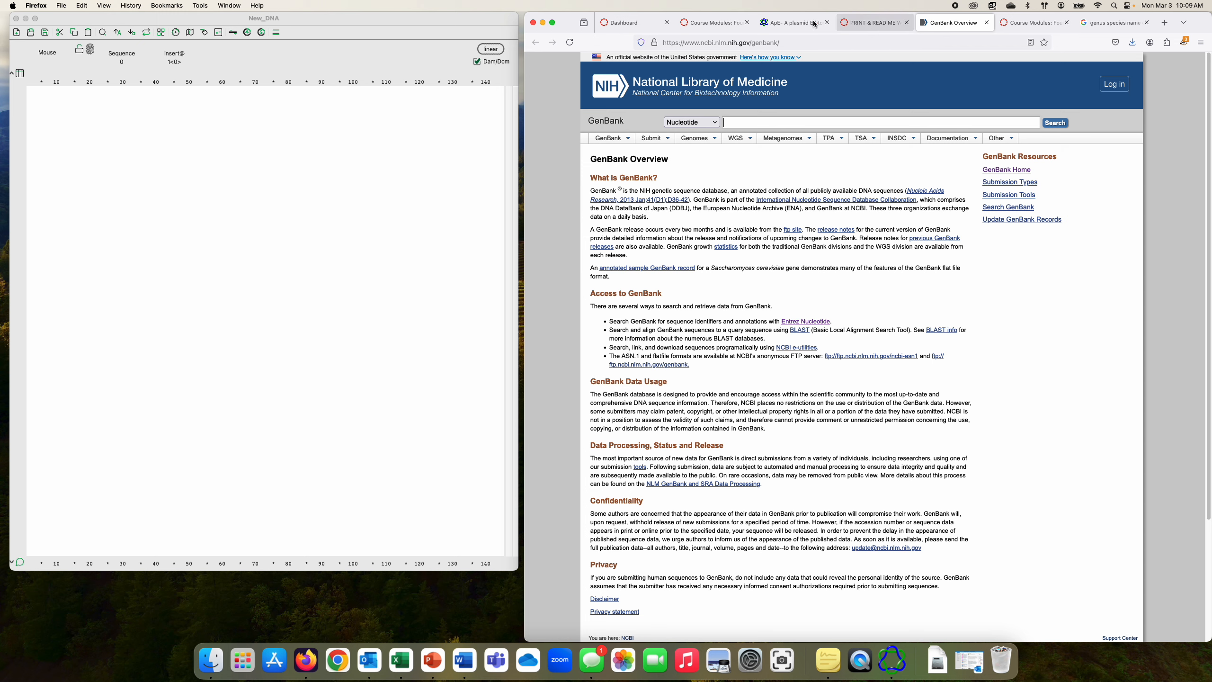
Step: Review the manual's table of DNA barcoding gene search terms for animals, plants, and fungi and algae
{"action": "left_click", "coordinate": [882, 27]}
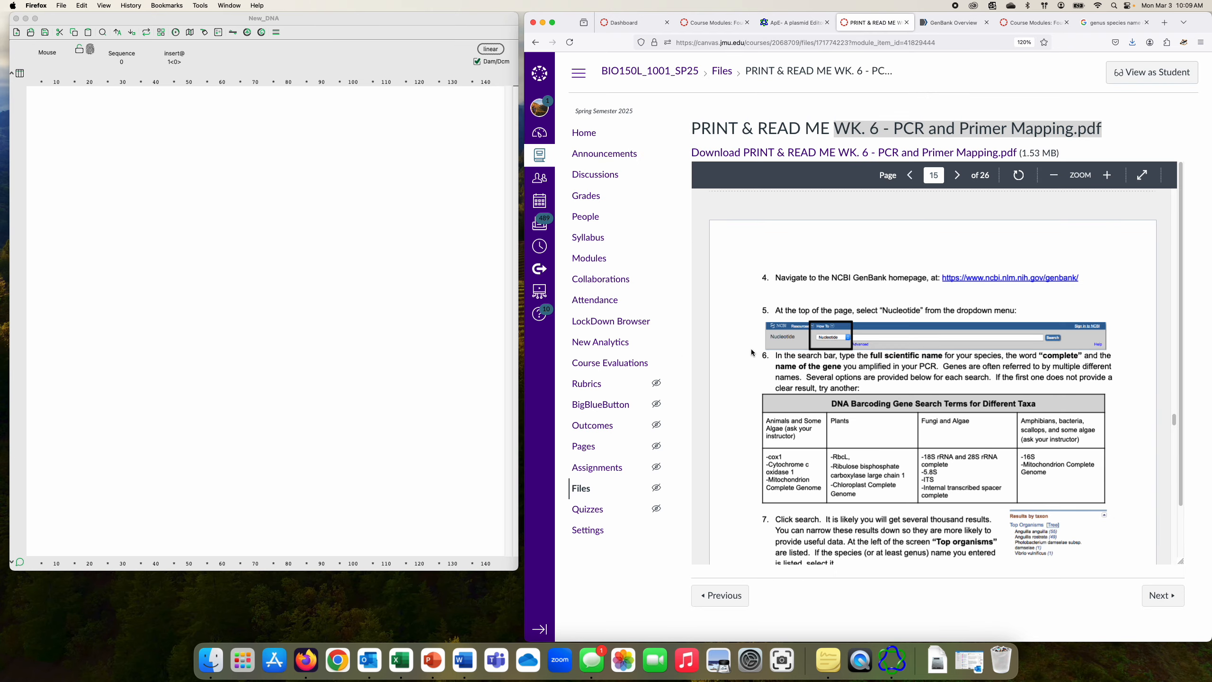
{"action": "scroll", "coordinate": [751, 353], "scroll_direction": "down", "scroll_amount": 5}
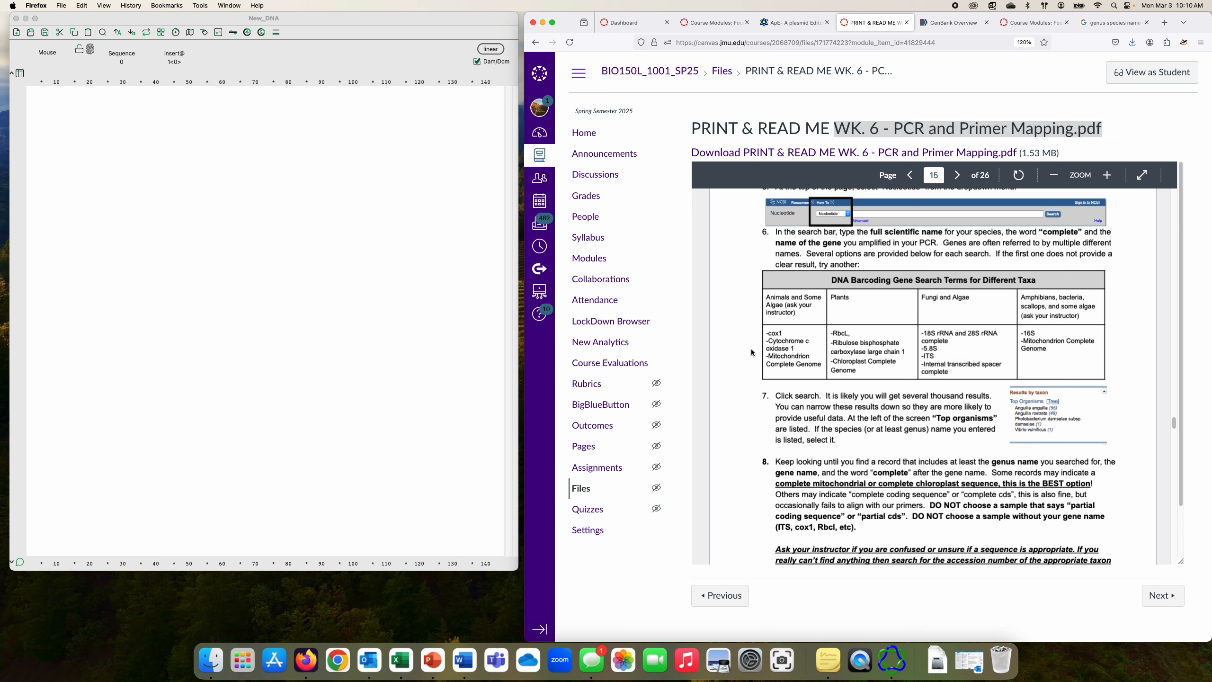
{"action": "triple_click", "coordinate": [773, 295]}
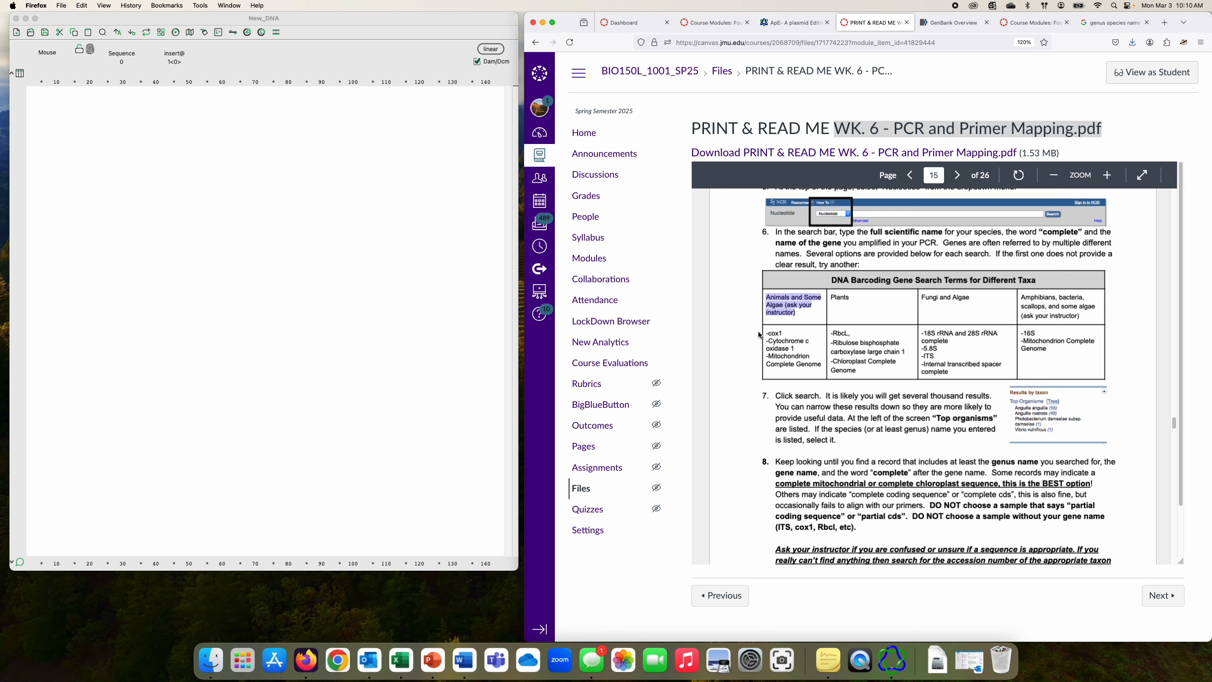
{"action": "mouse_move", "coordinate": [782, 336]}
{"action": "left_mouse_down"}
{"action": "mouse_move", "coordinate": [770, 334]}
{"action": "mouse_move", "coordinate": [783, 335]}
{"action": "left_mouse_up"}
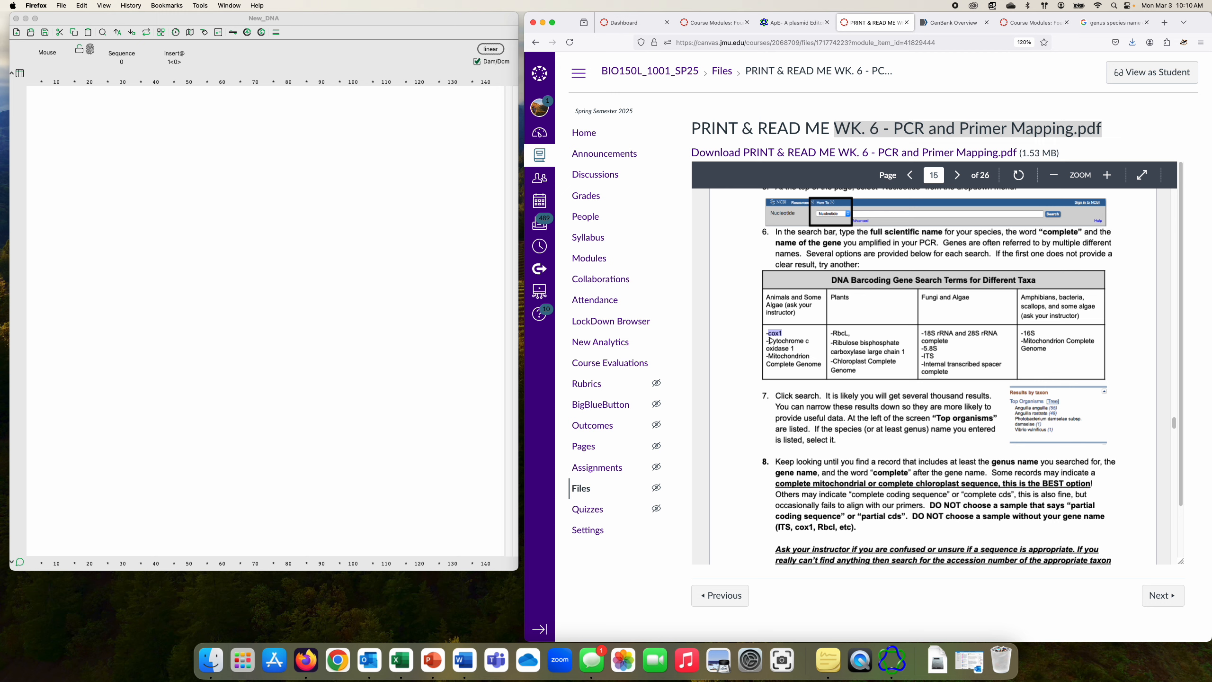
{"action": "left_click_drag", "start_coordinate": [771, 340], "coordinate": [825, 370]}
{"action": "left_click_drag", "start_coordinate": [769, 333], "coordinate": [816, 366]}
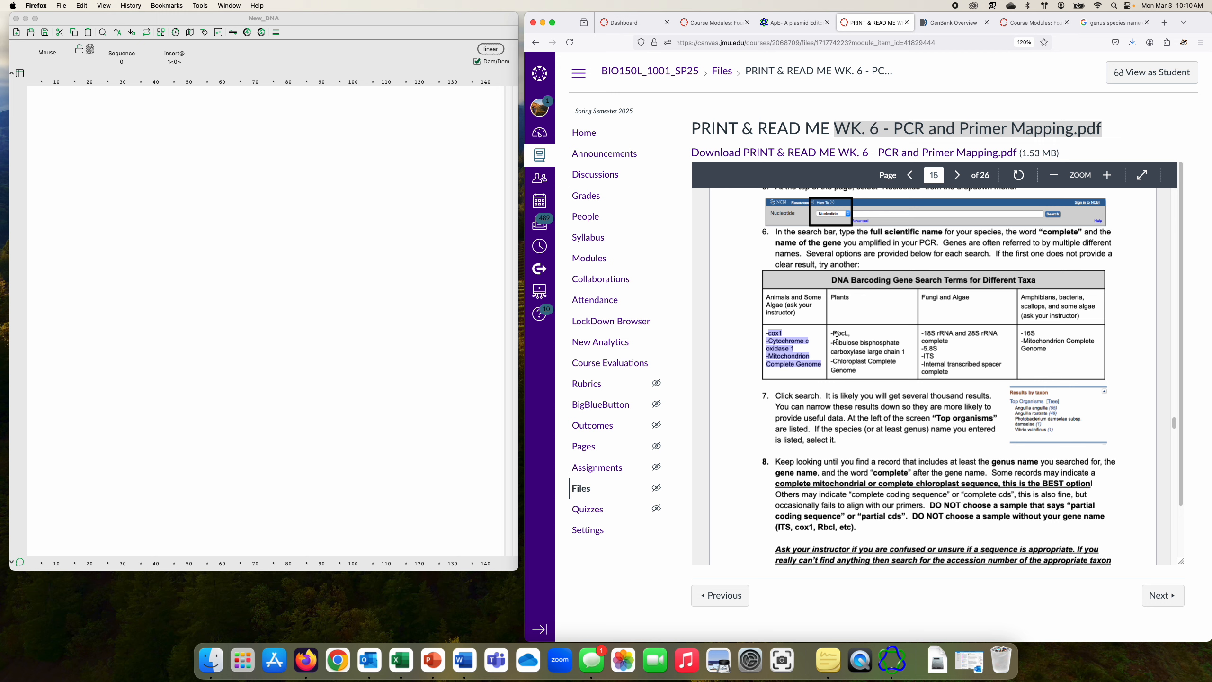
{"action": "left_click_drag", "start_coordinate": [832, 334], "coordinate": [874, 377]}
{"action": "left_click", "coordinate": [838, 360]}
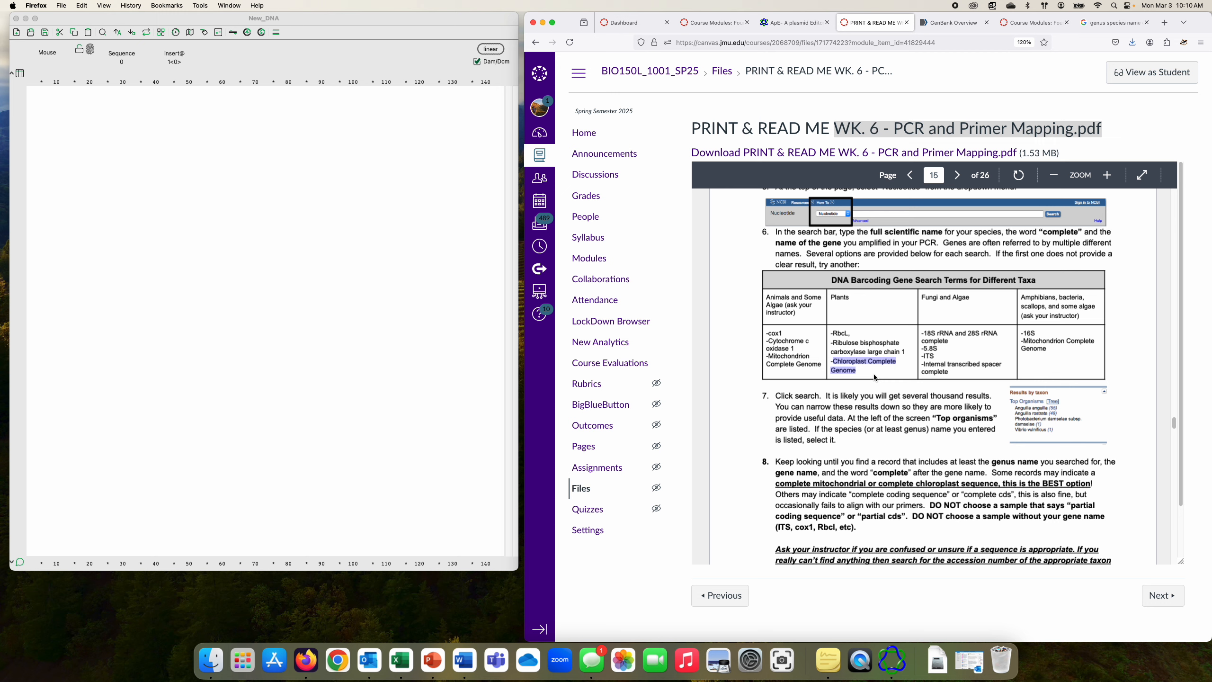
{"action": "left_click_drag", "start_coordinate": [925, 297], "coordinate": [965, 299]}
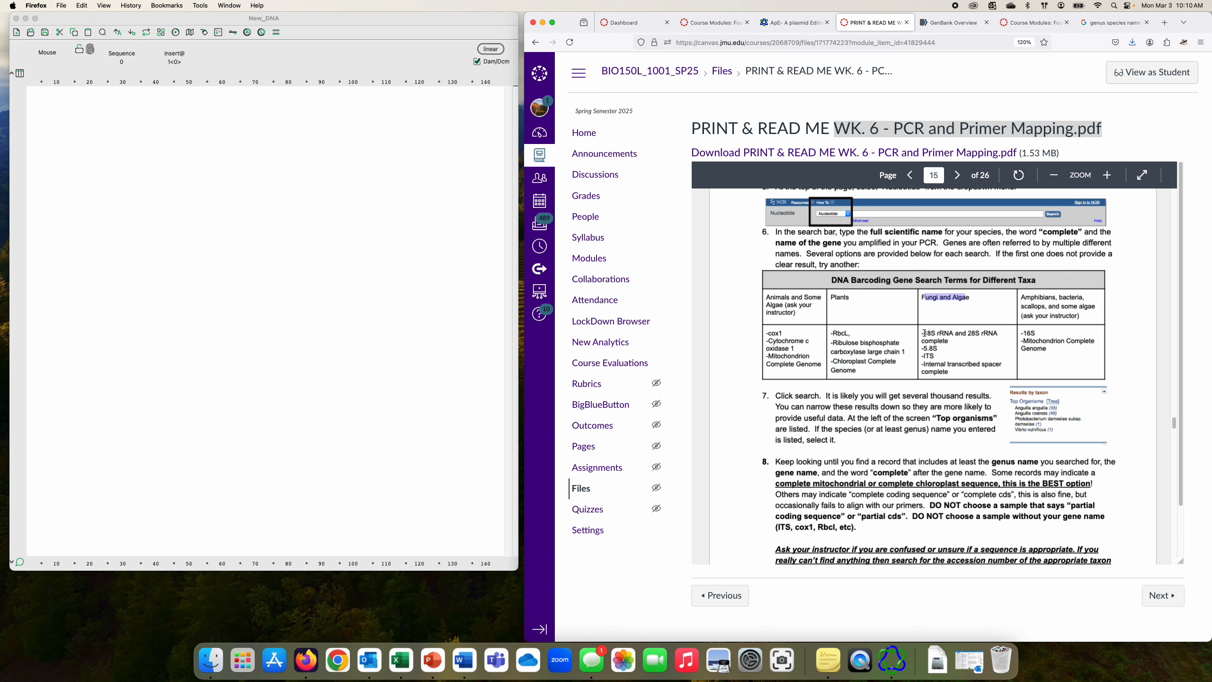
{"action": "left_click_drag", "start_coordinate": [926, 355], "coordinate": [970, 377]}
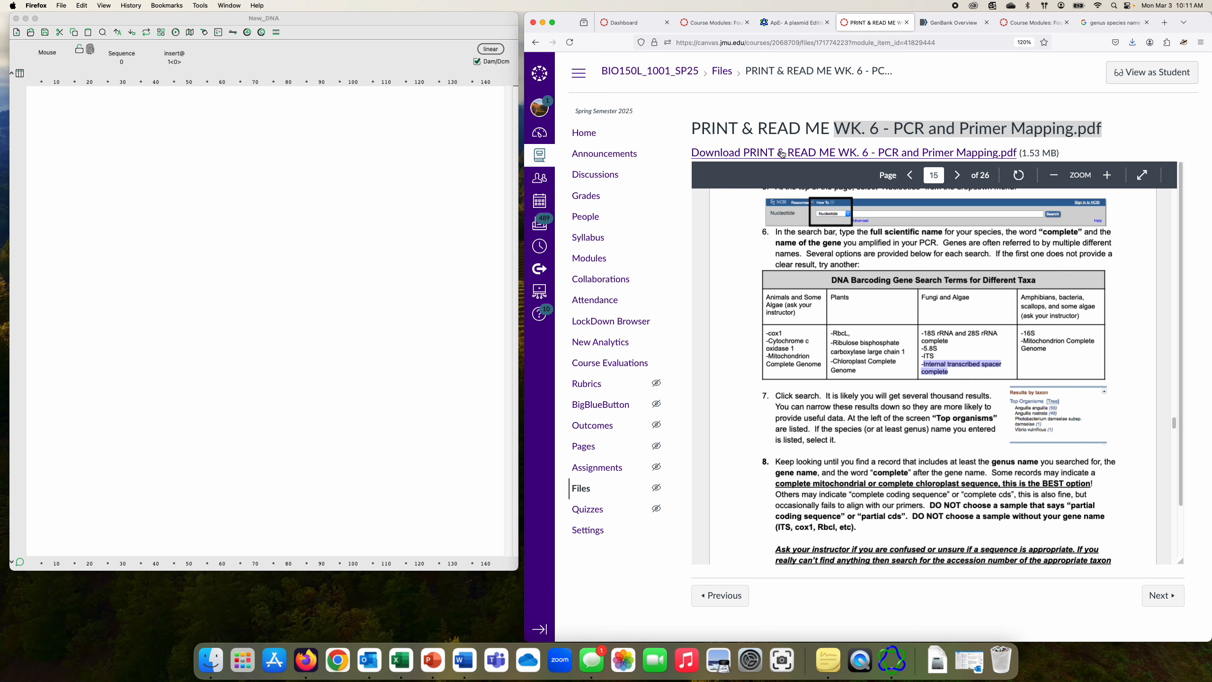
{"action": "left_click_drag", "start_coordinate": [821, 364], "coordinate": [766, 356]}
Step: Search GenBank's Nucleotide database for "Bos taurus complete cox1"
{"action": "left_click", "coordinate": [945, 25]}
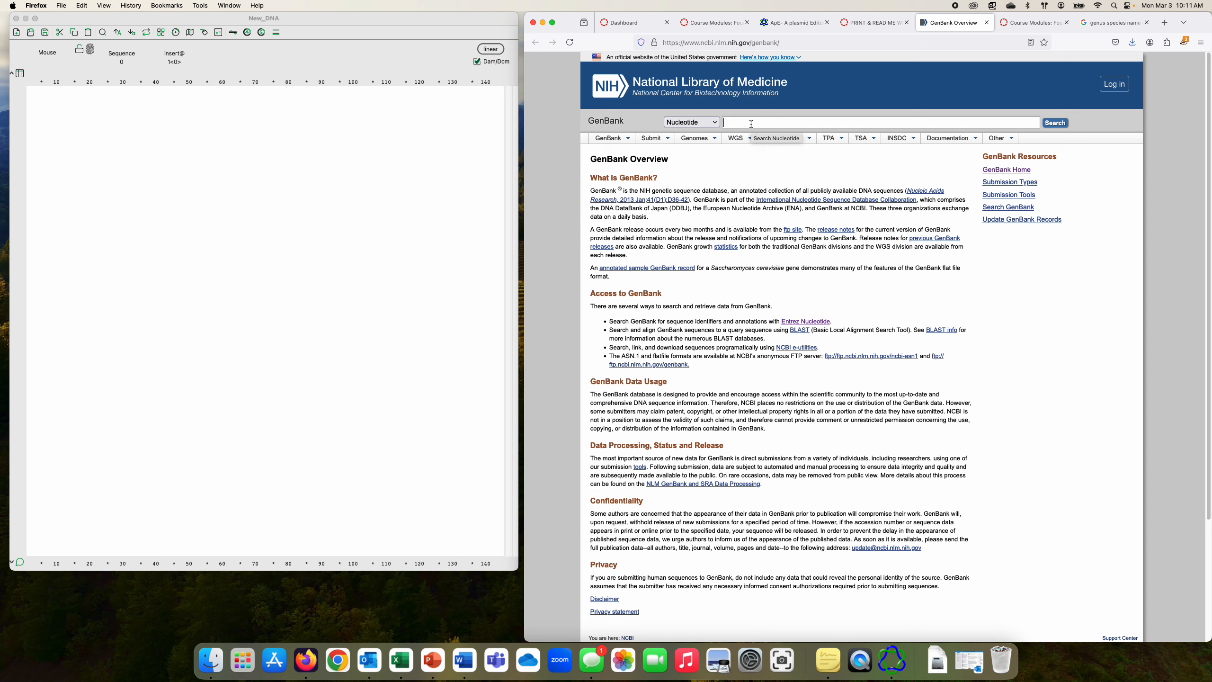
{"action": "type", "text": "Bos taurus complete cox1"}
{"action": "left_click", "coordinate": [1052, 124]}
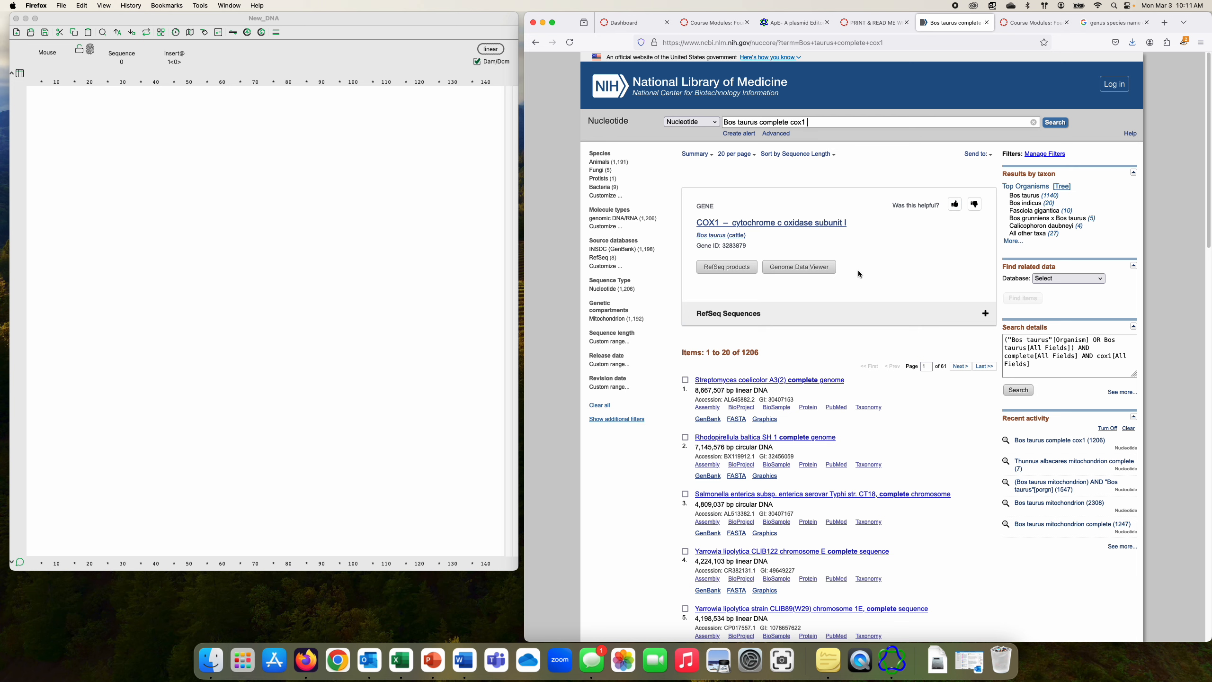
Step: Filter the results to the organism Bos taurus and open the FASTA sequence of the isolate WPC23 mitochondrion complete genome
{"action": "scroll", "coordinate": [856, 272], "scroll_direction": "down", "scroll_amount": 5}
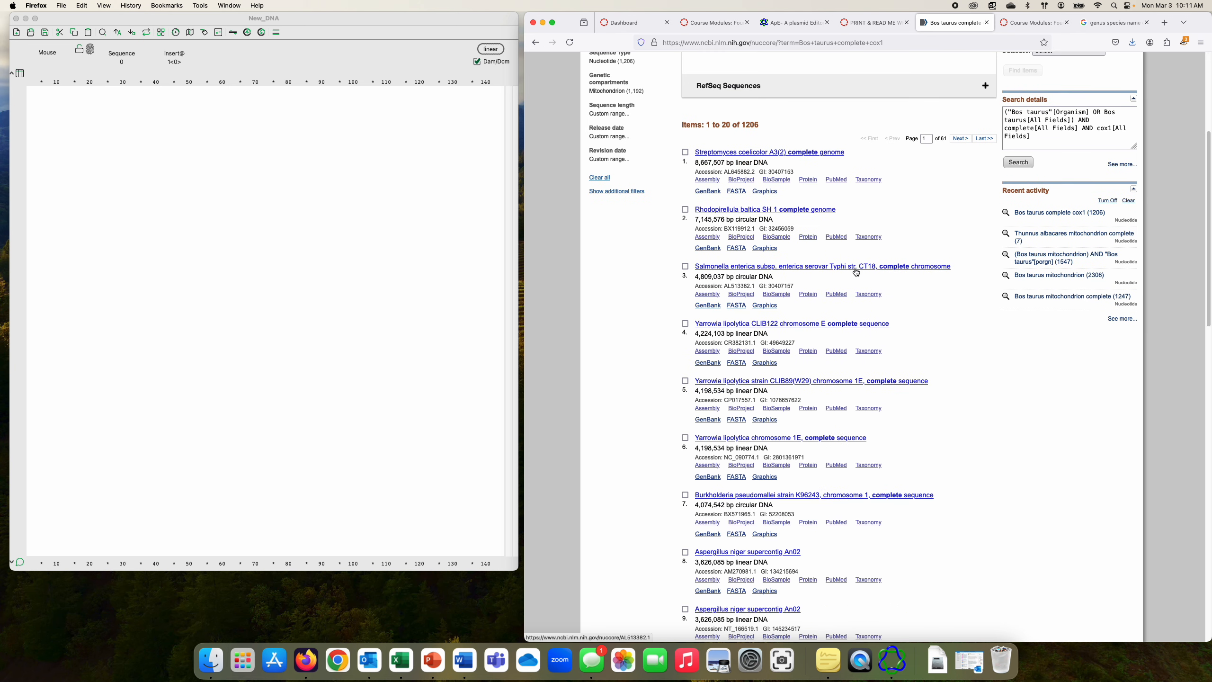
{"action": "scroll", "coordinate": [790, 265], "scroll_direction": "up", "scroll_amount": 2}
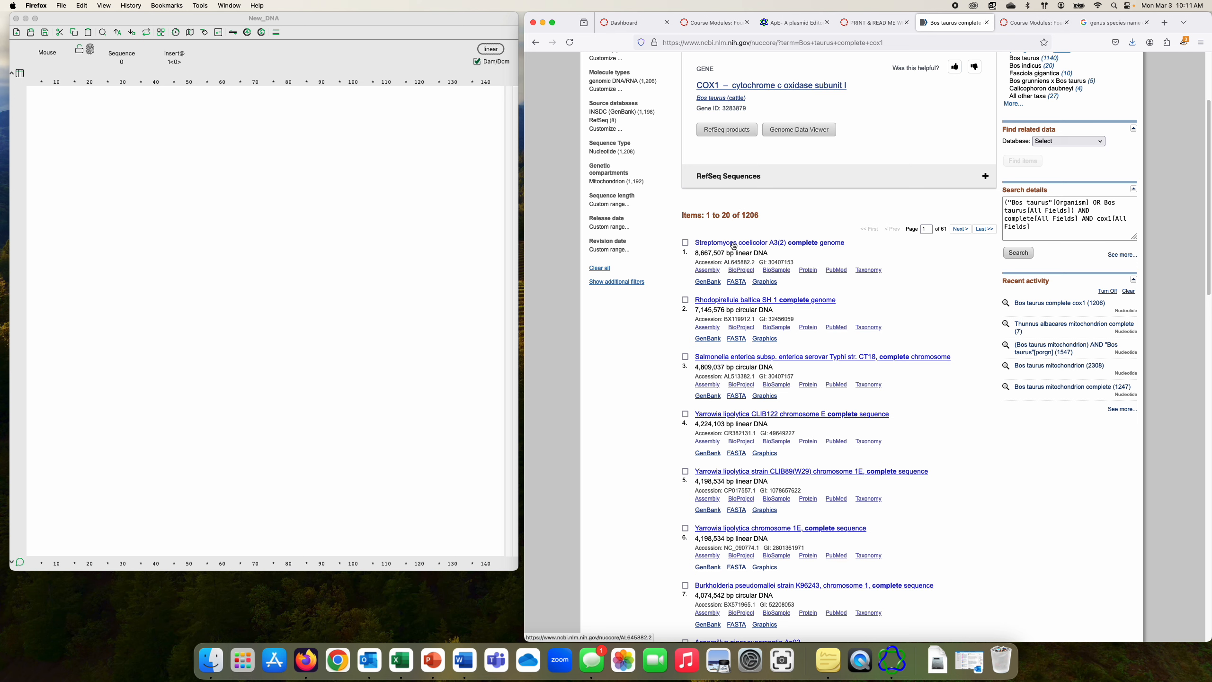
{"action": "scroll", "coordinate": [812, 299], "scroll_direction": "up", "scroll_amount": 3}
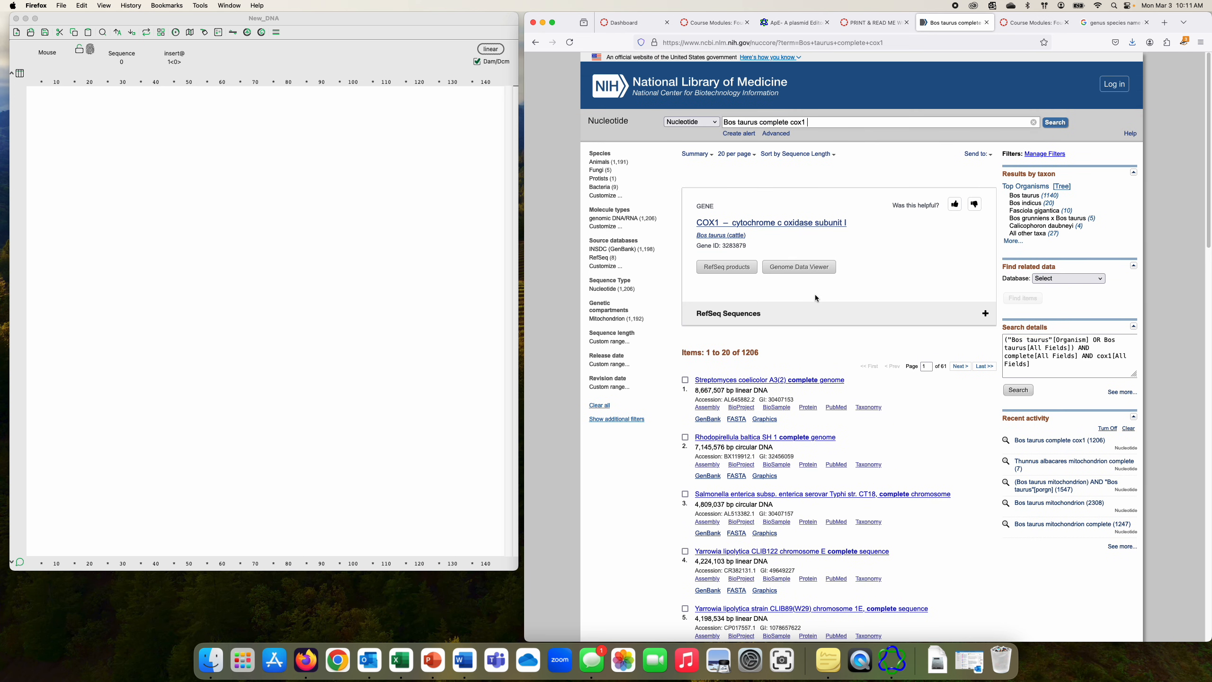
{"action": "left_click", "coordinate": [1052, 197]}
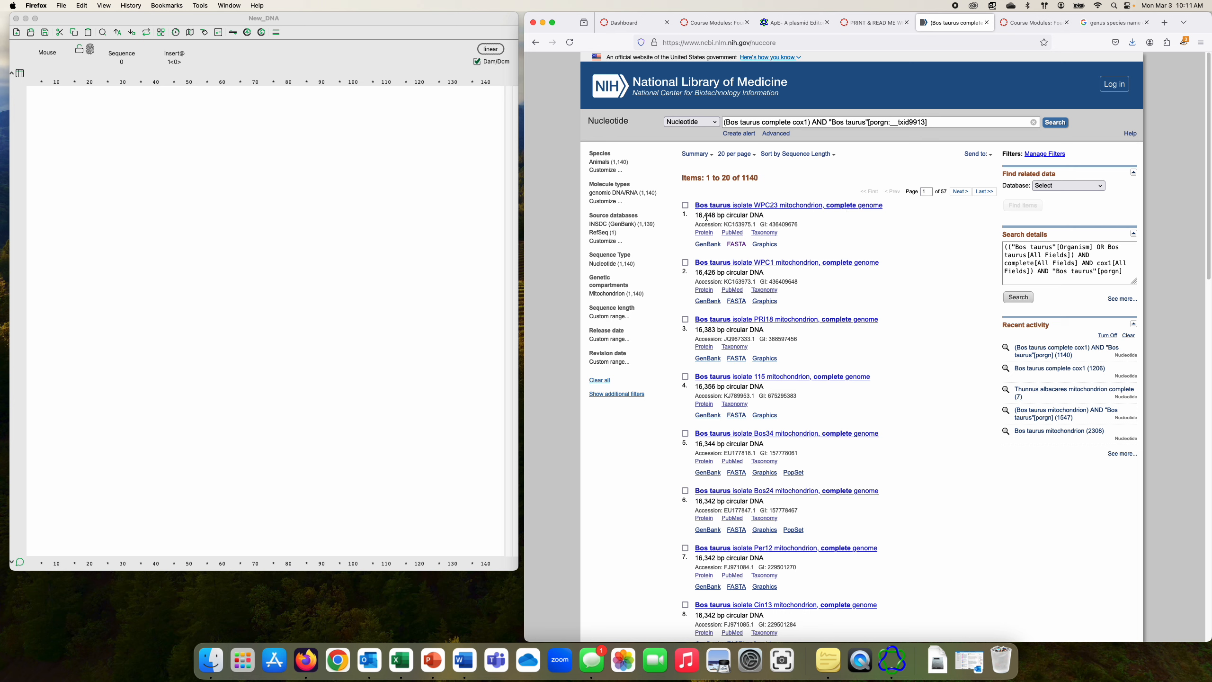
{"action": "left_click_drag", "start_coordinate": [696, 216], "coordinate": [769, 218]}
{"action": "left_click", "coordinate": [737, 245]}
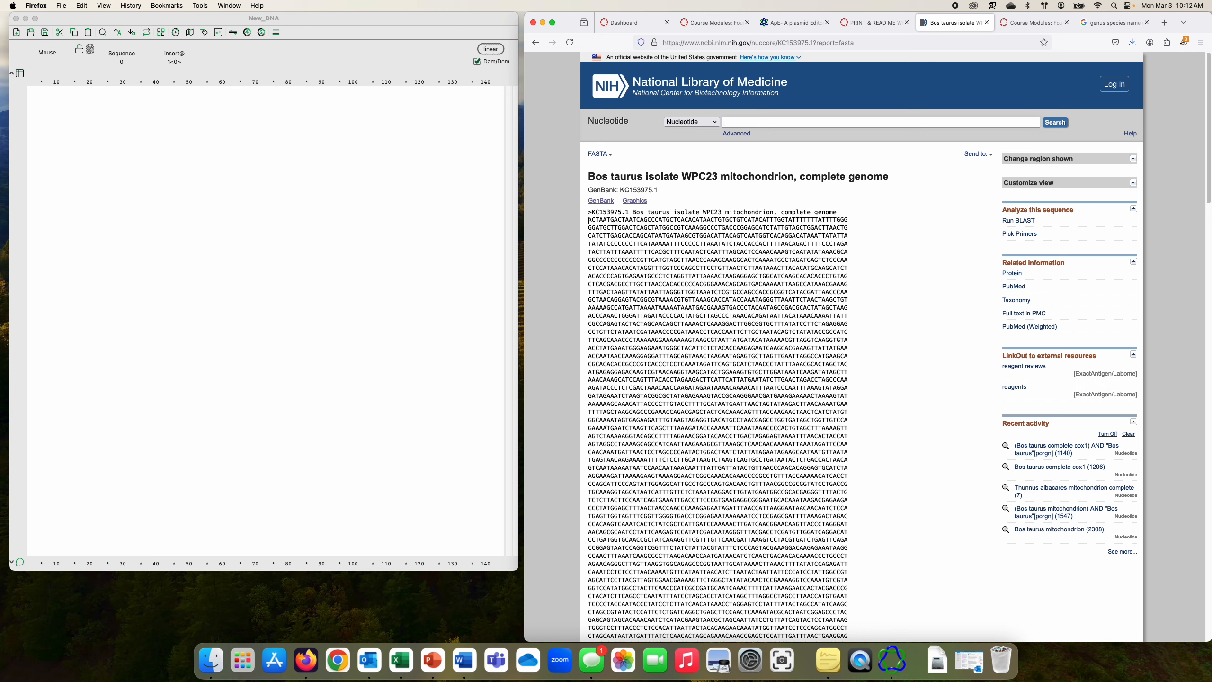
Step: Select the whole nucleotide sequence below the FASTA header, through to the end of the record
{"action": "left_click_drag", "start_coordinate": [589, 220], "coordinate": [848, 461]}
{"action": "scroll", "coordinate": [663, 242], "scroll_direction": "down", "scroll_amount": 6}
{"action": "scroll", "coordinate": [666, 242], "scroll_direction": "down", "scroll_amount": 15}
{"action": "left_click", "coordinate": [670, 243]}
{"action": "scroll", "coordinate": [762, 260], "scroll_direction": "up", "scroll_amount": 20}
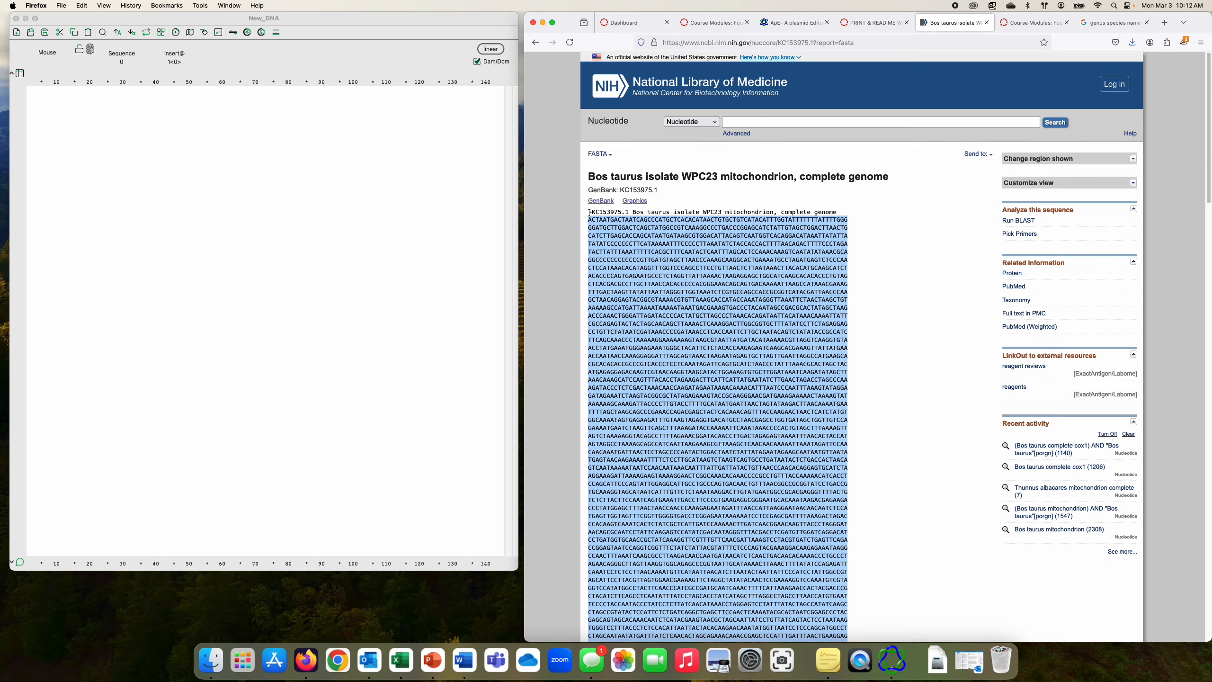
Step: Examine the FASTA header line for the accession, species name, isolate and mitochondrion complete genome description
{"action": "left_click_drag", "start_coordinate": [589, 213], "coordinate": [837, 212]}
{"action": "left_click_drag", "start_coordinate": [629, 212], "coordinate": [583, 205]}
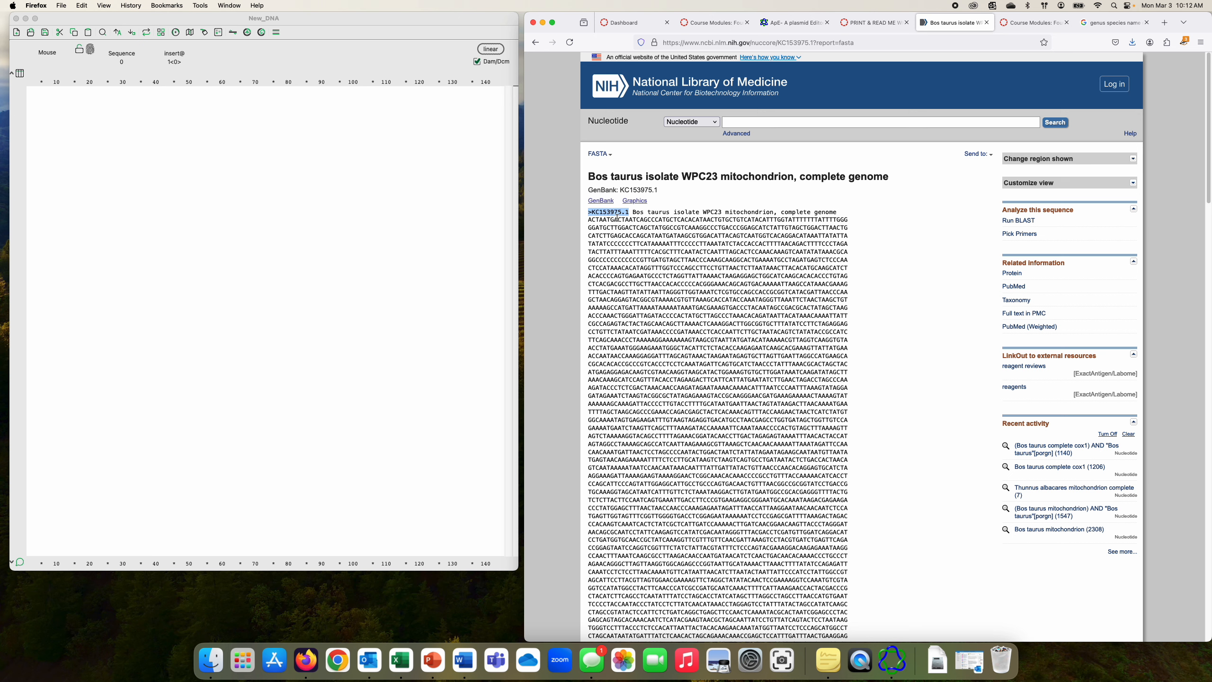
{"action": "left_click_drag", "start_coordinate": [632, 211], "coordinate": [671, 218]}
{"action": "left_click_drag", "start_coordinate": [673, 213], "coordinate": [835, 213]}
{"action": "left_click", "coordinate": [727, 212]}
{"action": "left_click", "coordinate": [737, 210]}
{"action": "double_click", "coordinate": [730, 212]}
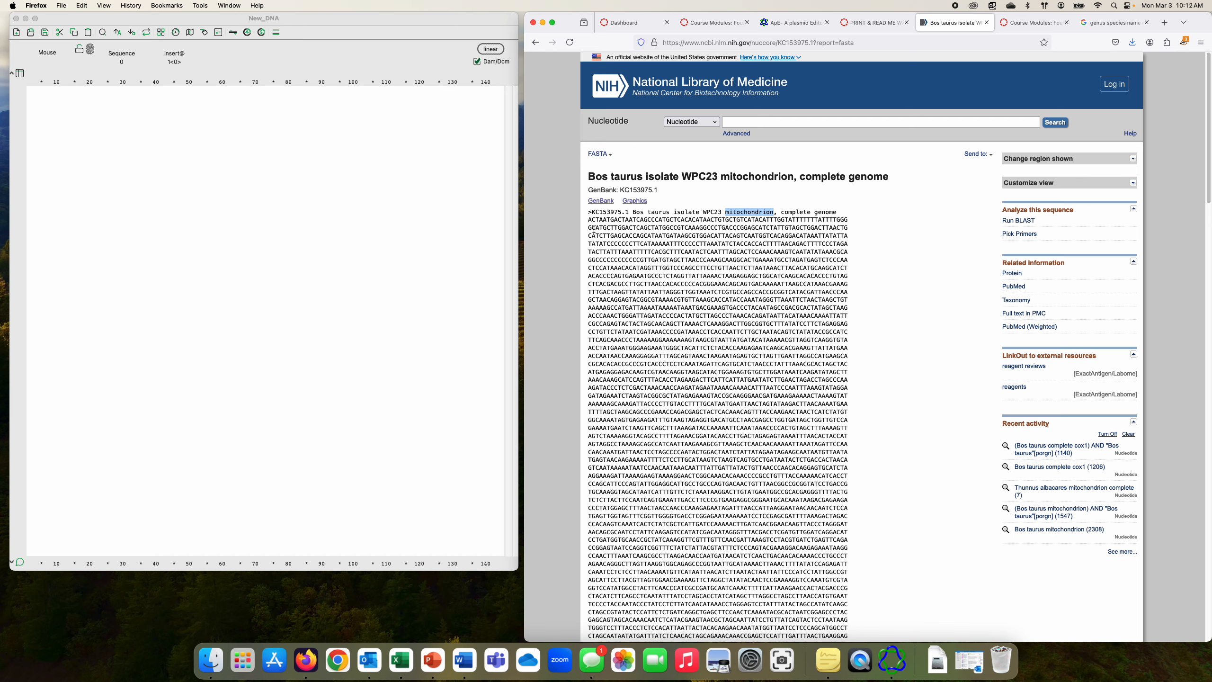
Step: Copy the full nucleotide sequence of the FASTA record, leaving out its header line
{"action": "left_click_drag", "start_coordinate": [588, 219], "coordinate": [841, 458]}
{"action": "scroll", "coordinate": [793, 238], "scroll_direction": "down", "scroll_amount": 20}
{"action": "right_click", "coordinate": [752, 290]}
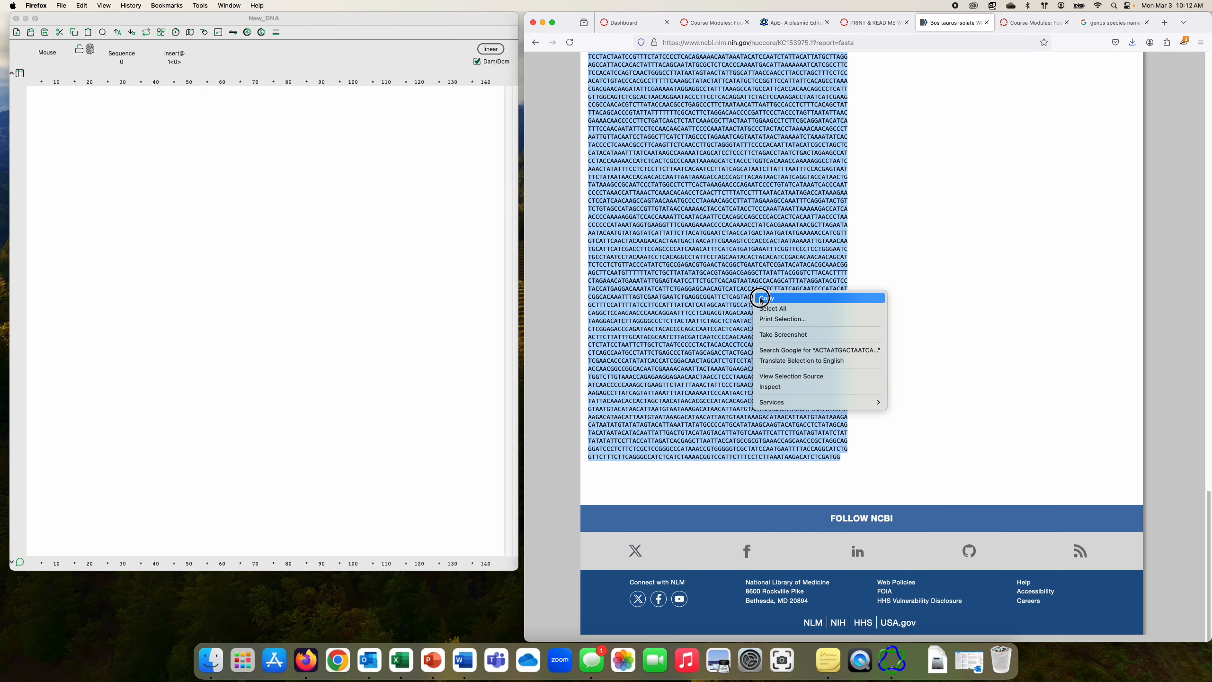
{"action": "left_click", "coordinate": [764, 298]}
Step: Switch to ApE and paste the copied sequence into the empty New_DNA window, leaving it deselected
{"action": "left_click", "coordinate": [373, 222]}
{"action": "right_click", "coordinate": [71, 93]}
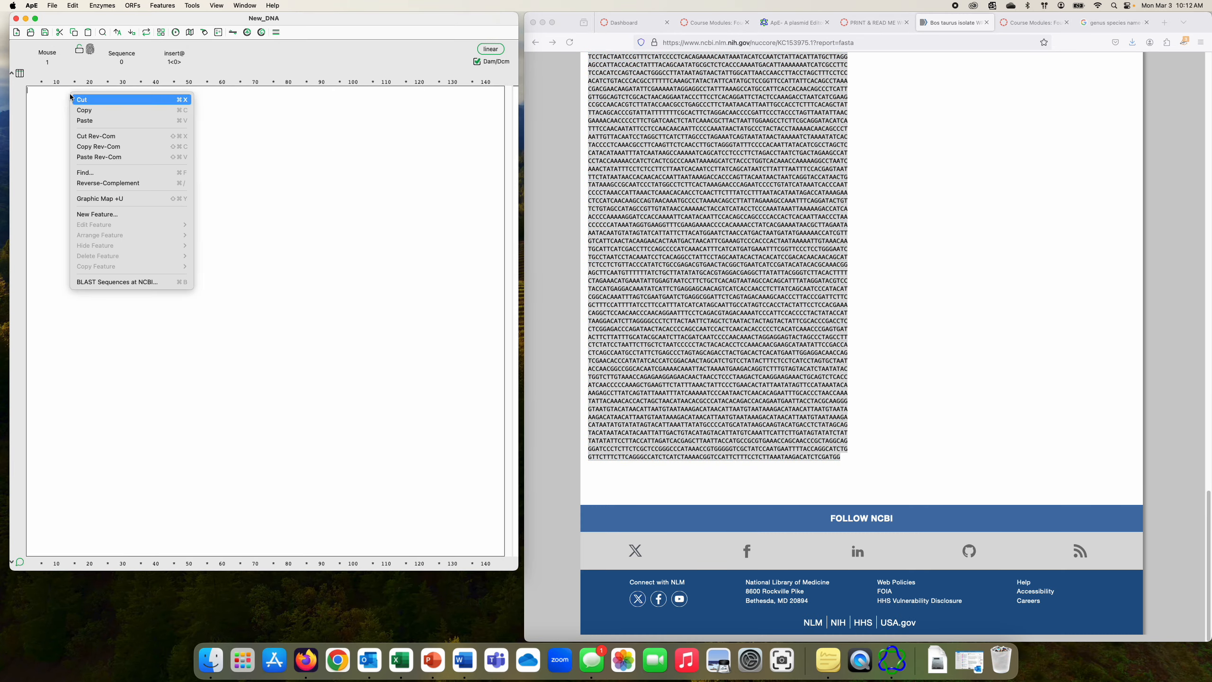
{"action": "left_click", "coordinate": [83, 121]}
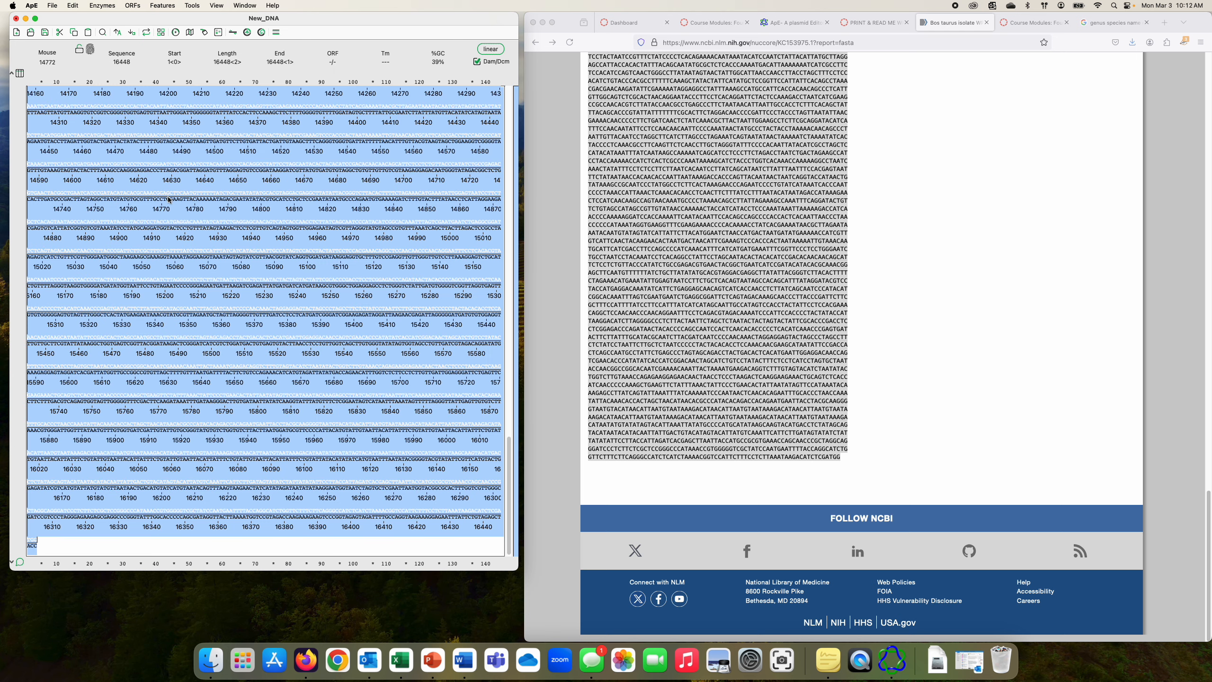
{"action": "key", "text": "Home"}
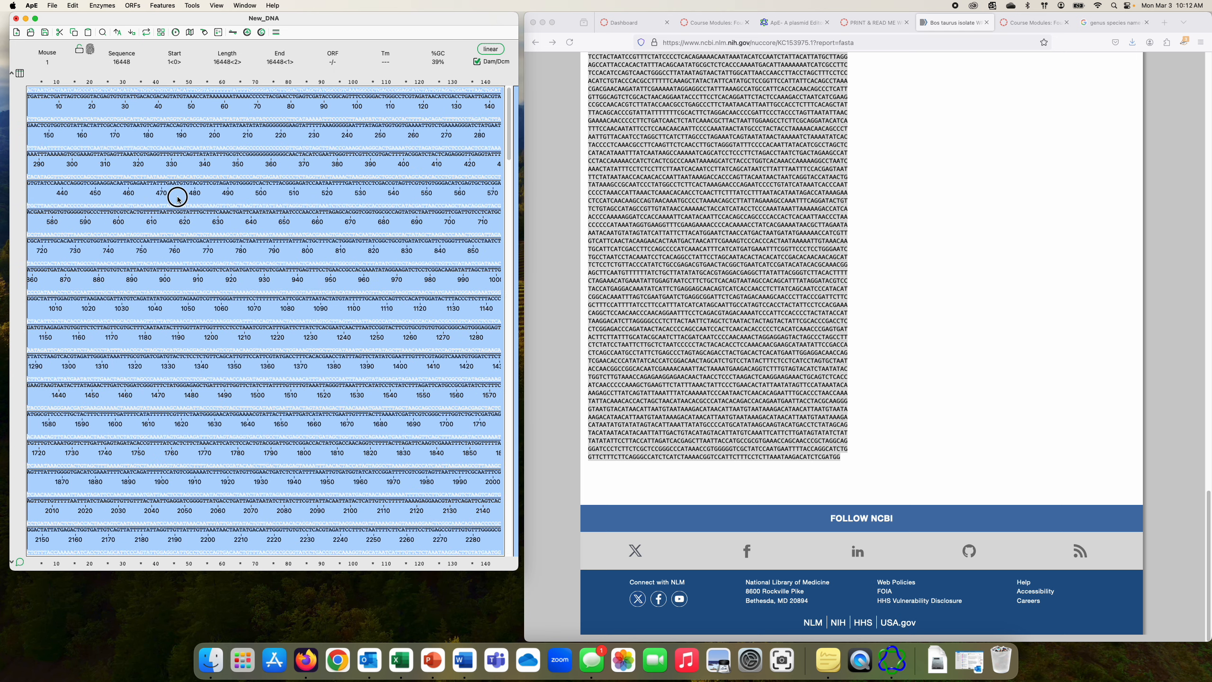
{"action": "left_click", "coordinate": [176, 196]}
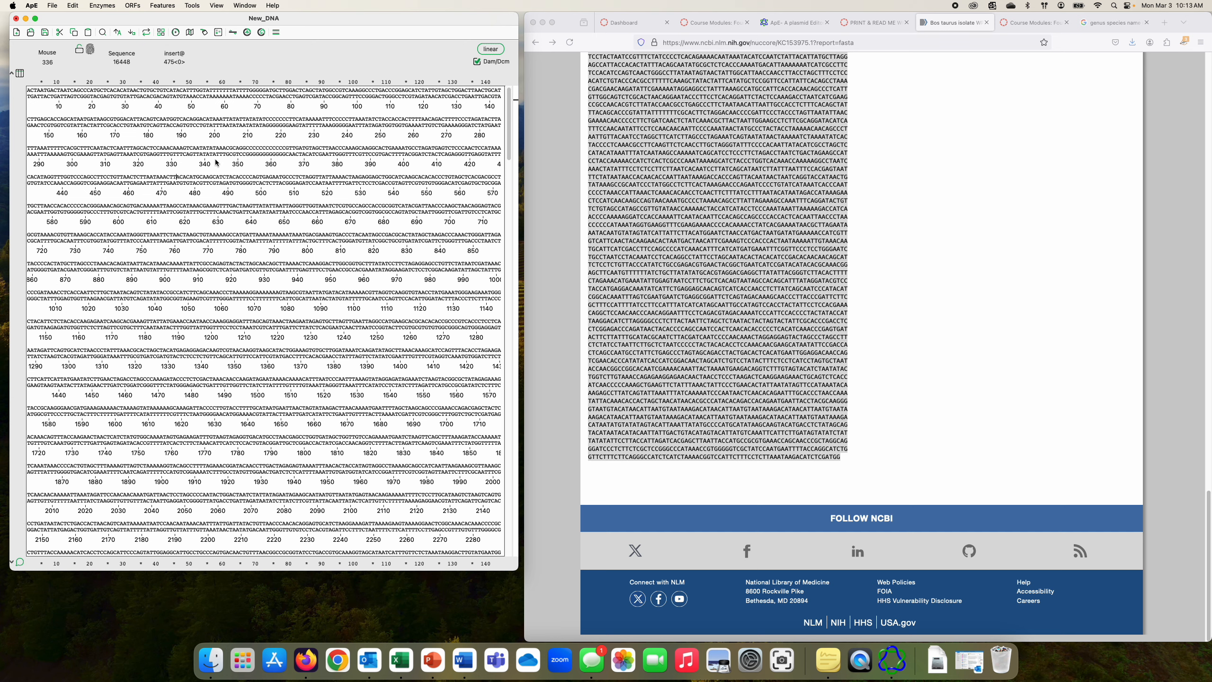
{"action": "scroll", "coordinate": [191, 143], "scroll_direction": "down", "scroll_amount": 20}
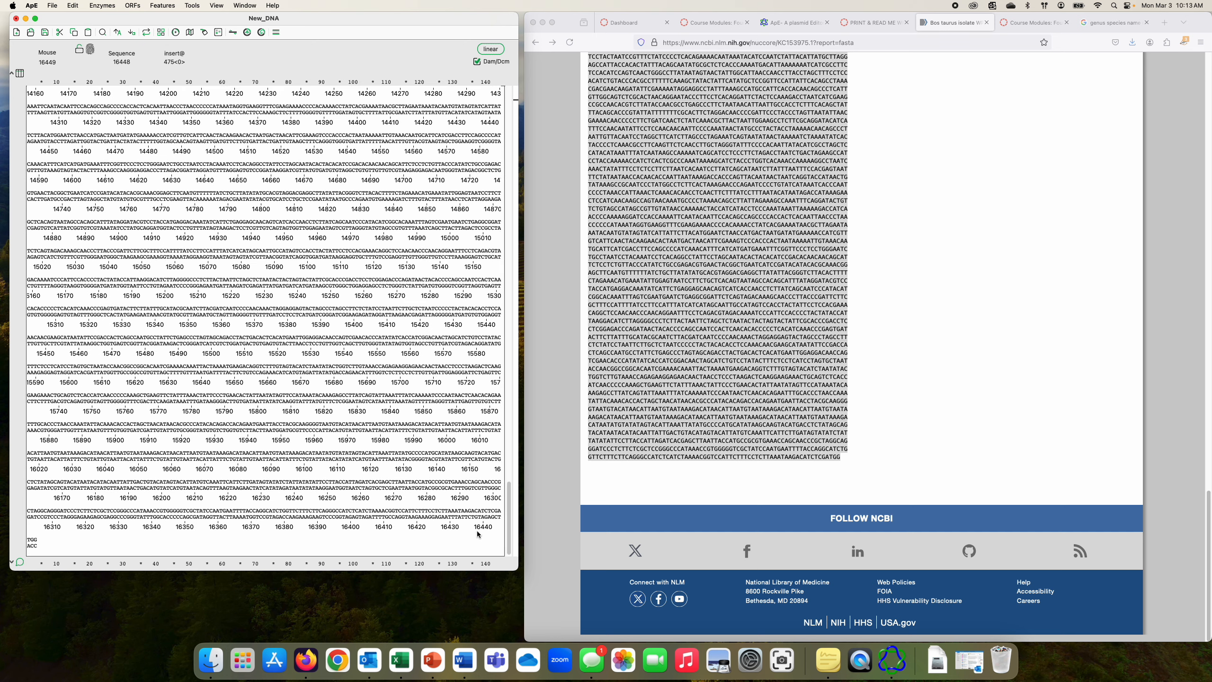
{"action": "scroll", "coordinate": [336, 423], "scroll_direction": "up", "scroll_amount": 20}
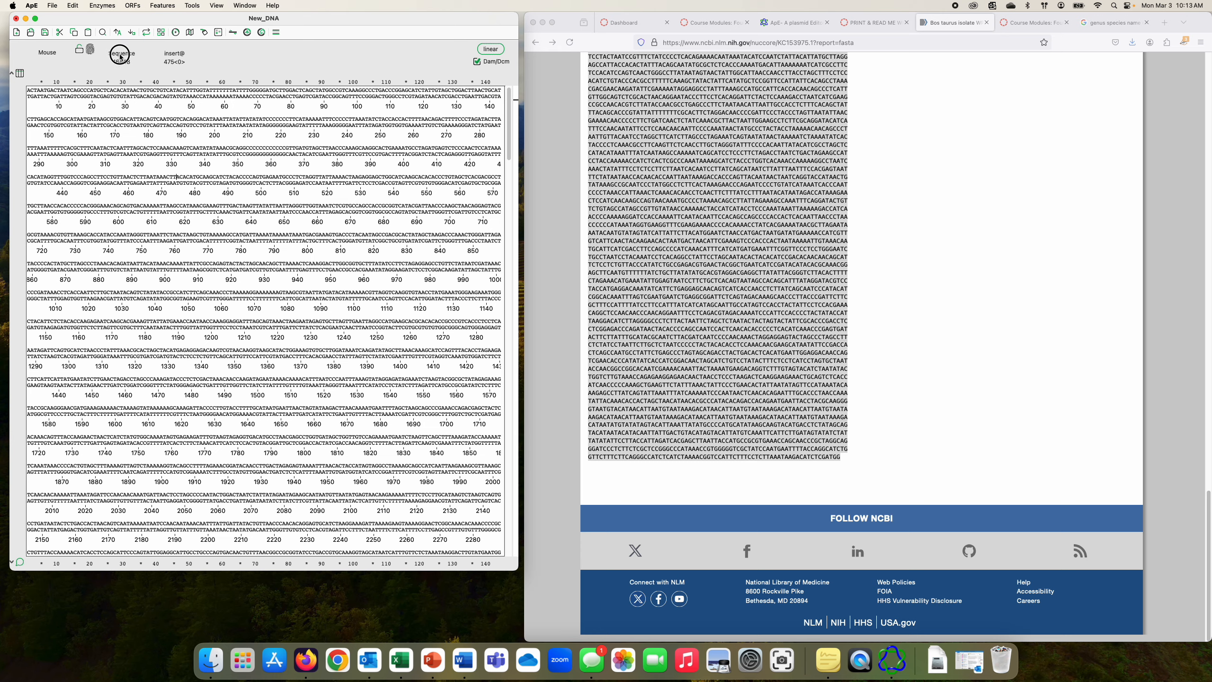
{"action": "scroll", "coordinate": [714, 225], "scroll_direction": "up", "scroll_amount": 20}
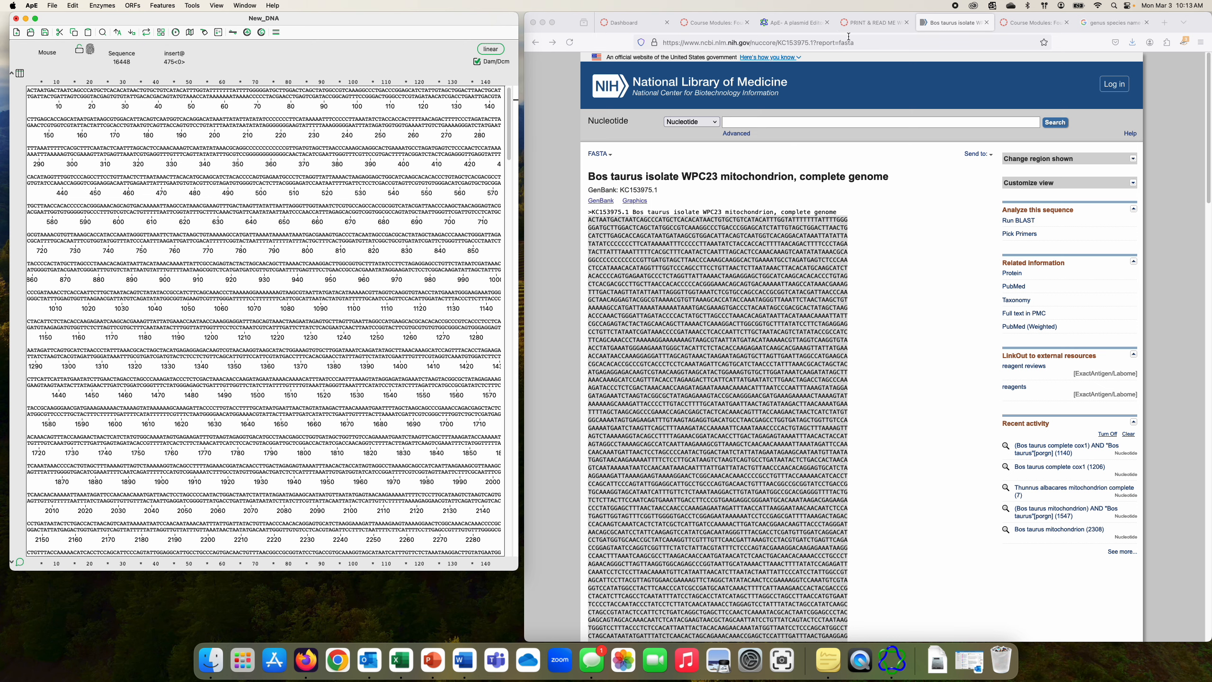
Step: Switch to the PCR and Primer Mapping PDF in Firefox and locate the vertebrate (non-fish) mt-CO1 primers in the primer list on page 3
{"action": "left_click", "coordinate": [871, 22]}
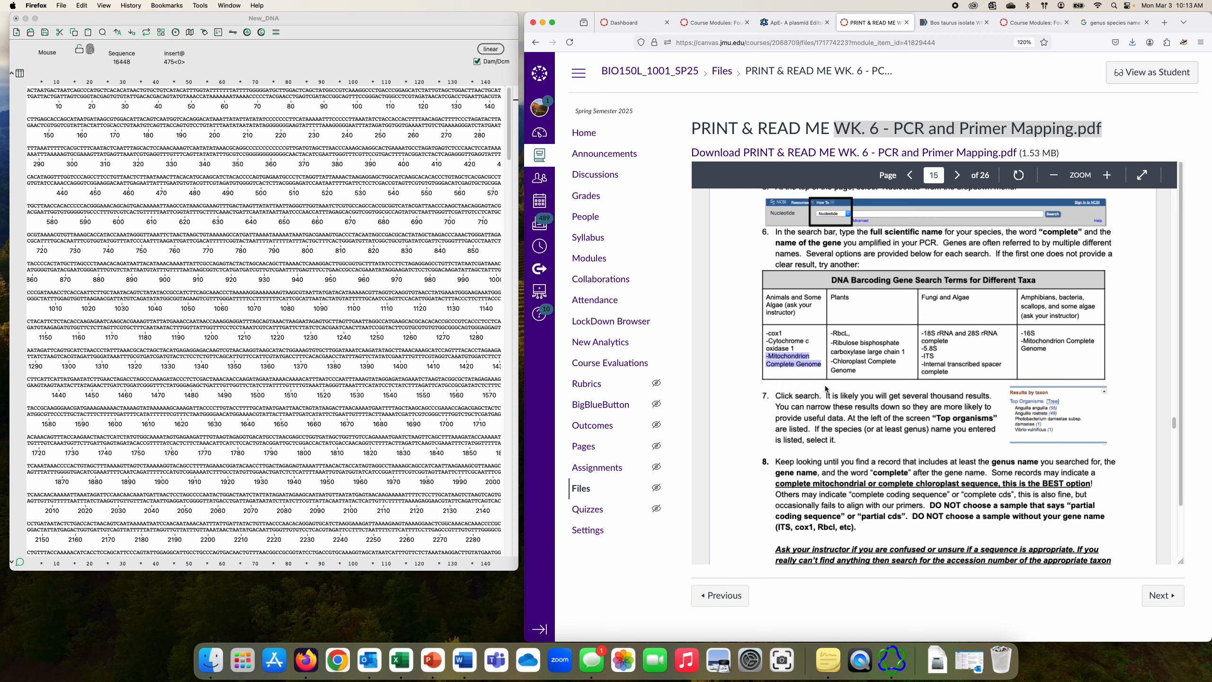
{"action": "scroll", "coordinate": [828, 387], "scroll_direction": "up", "scroll_amount": 10}
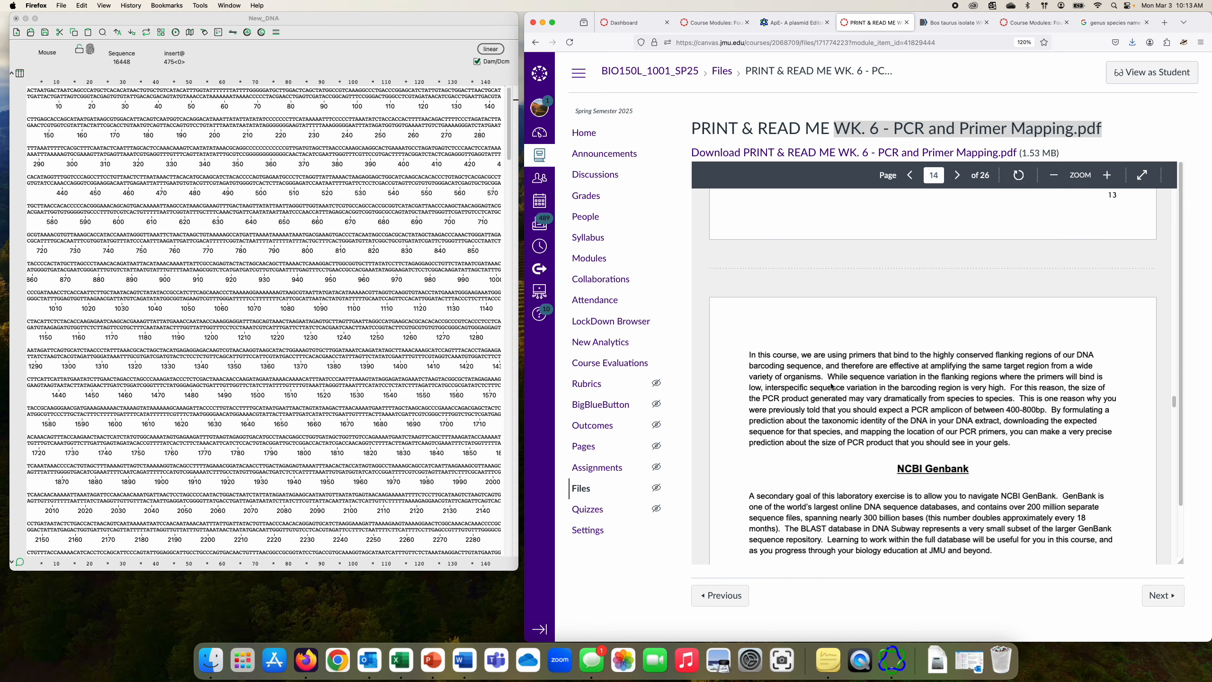
{"action": "scroll", "coordinate": [830, 383], "scroll_direction": "up", "scroll_amount": 15}
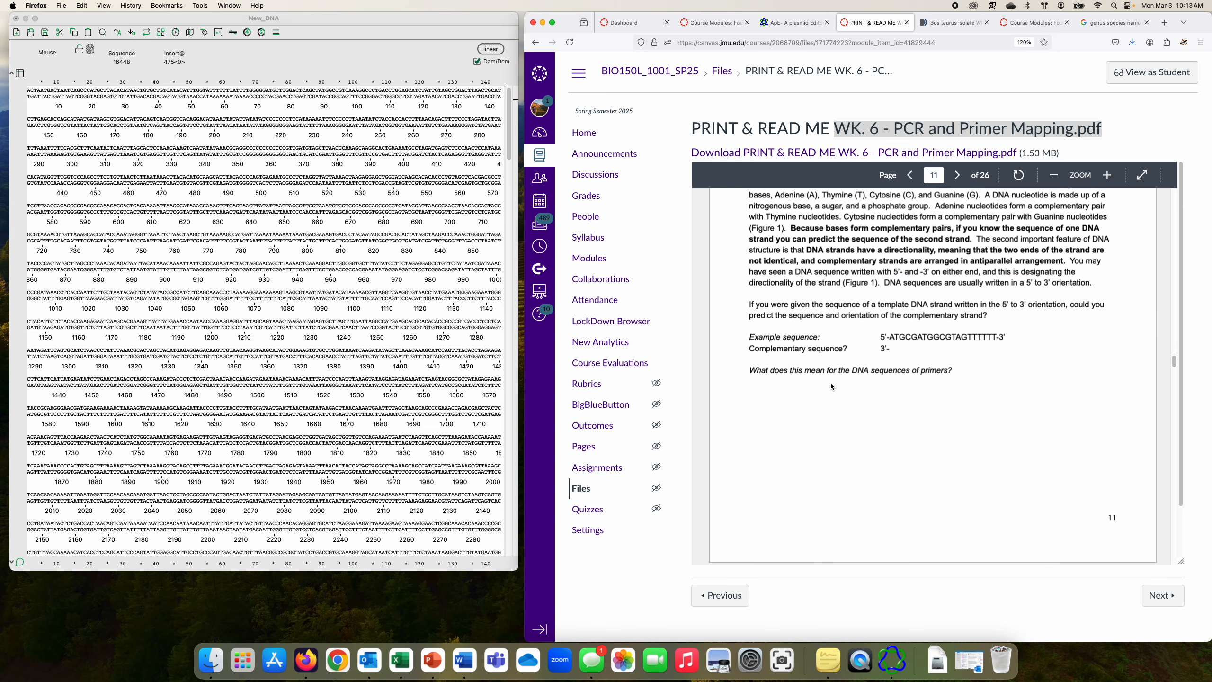
{"action": "scroll", "coordinate": [831, 385], "scroll_direction": "up", "scroll_amount": 20}
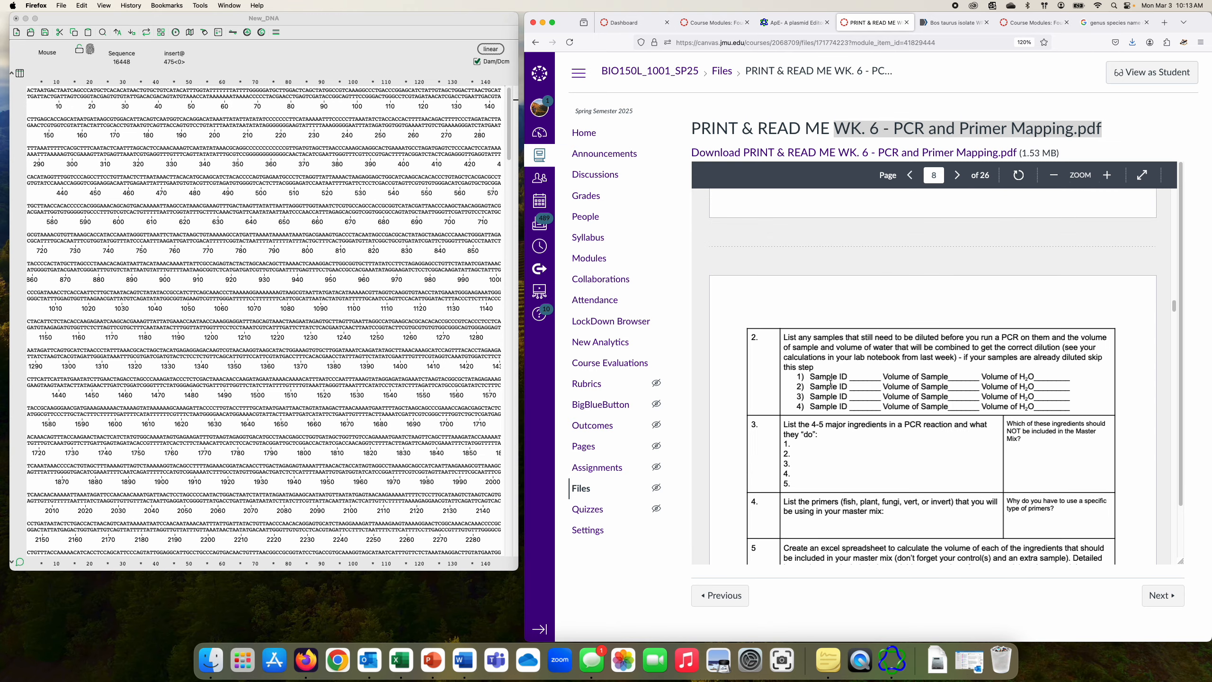
{"action": "scroll", "coordinate": [831, 386], "scroll_direction": "up", "scroll_amount": 15}
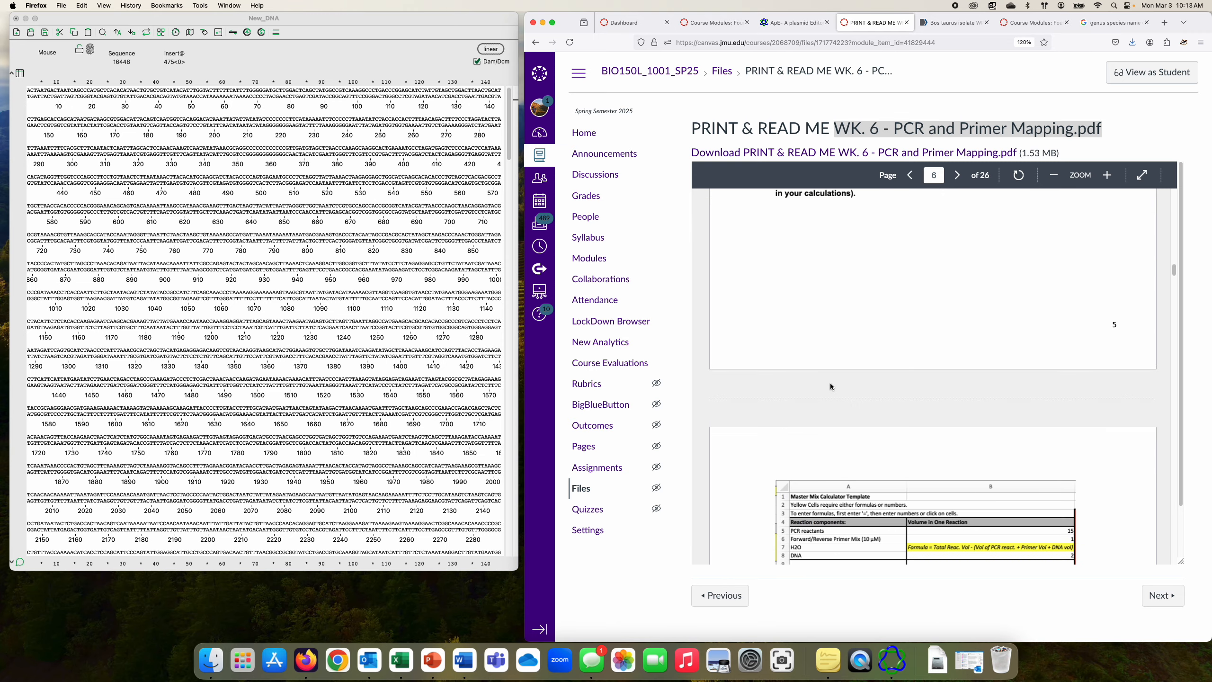
{"action": "scroll", "coordinate": [831, 386], "scroll_direction": "up", "scroll_amount": 15}
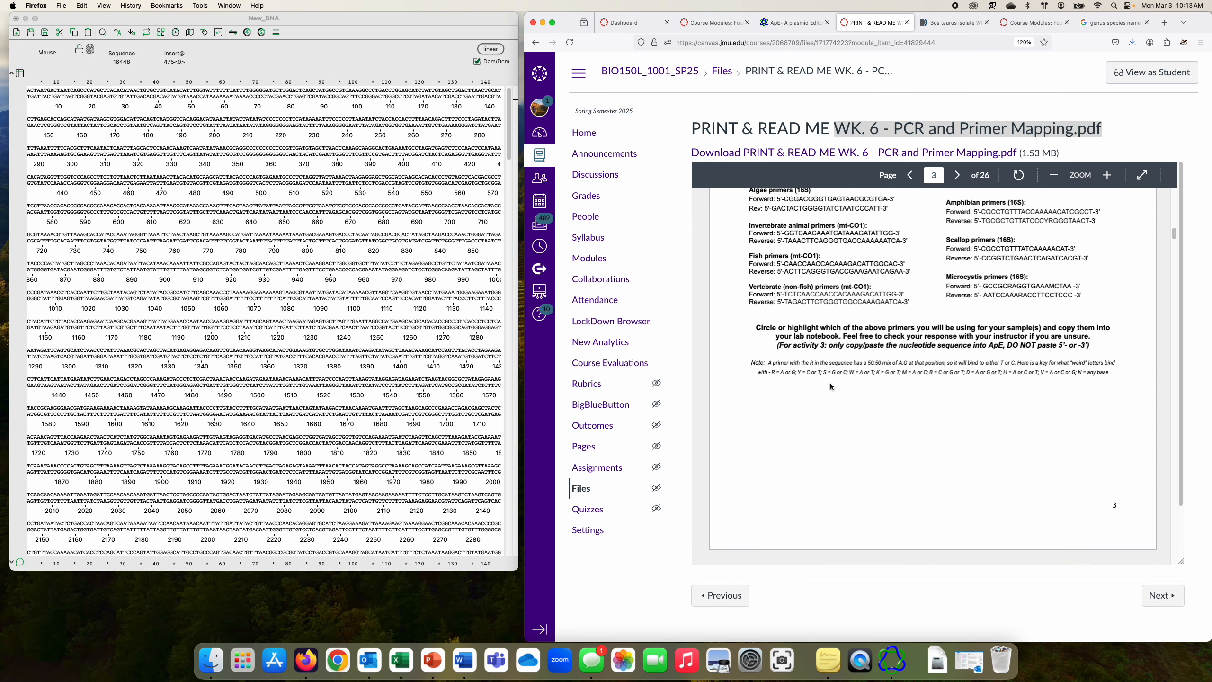
{"action": "scroll", "coordinate": [831, 386], "scroll_direction": "down", "scroll_amount": 2}
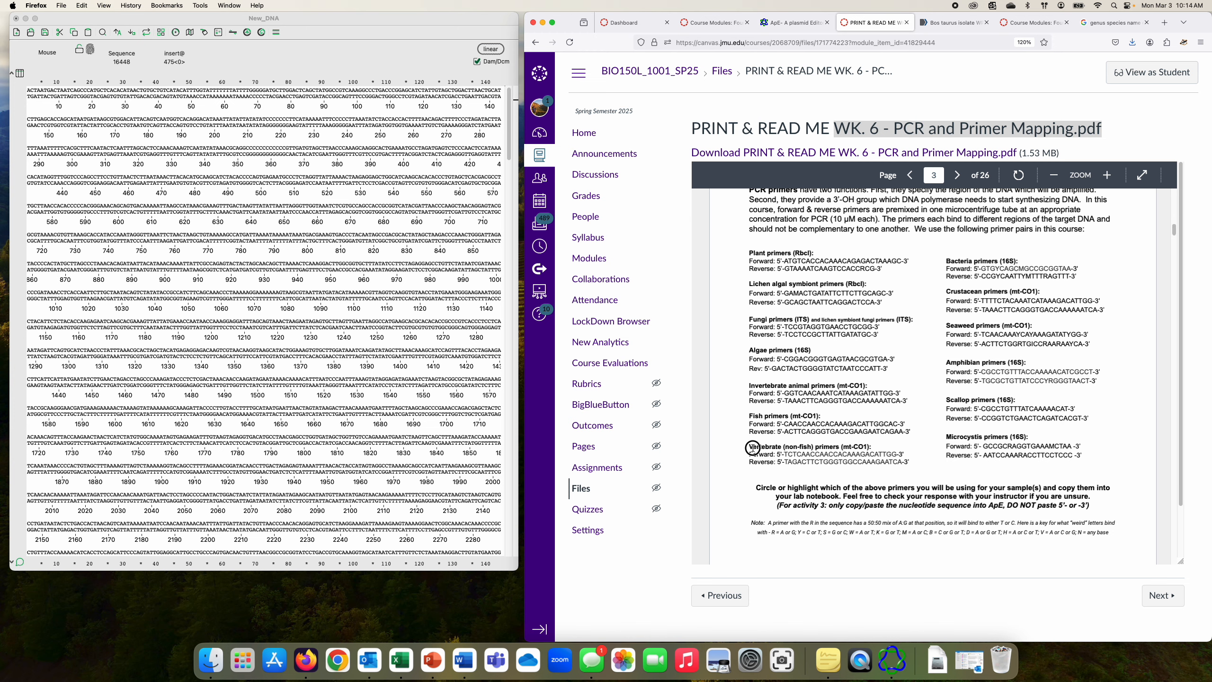
{"action": "left_click_drag", "start_coordinate": [749, 444], "coordinate": [907, 471]}
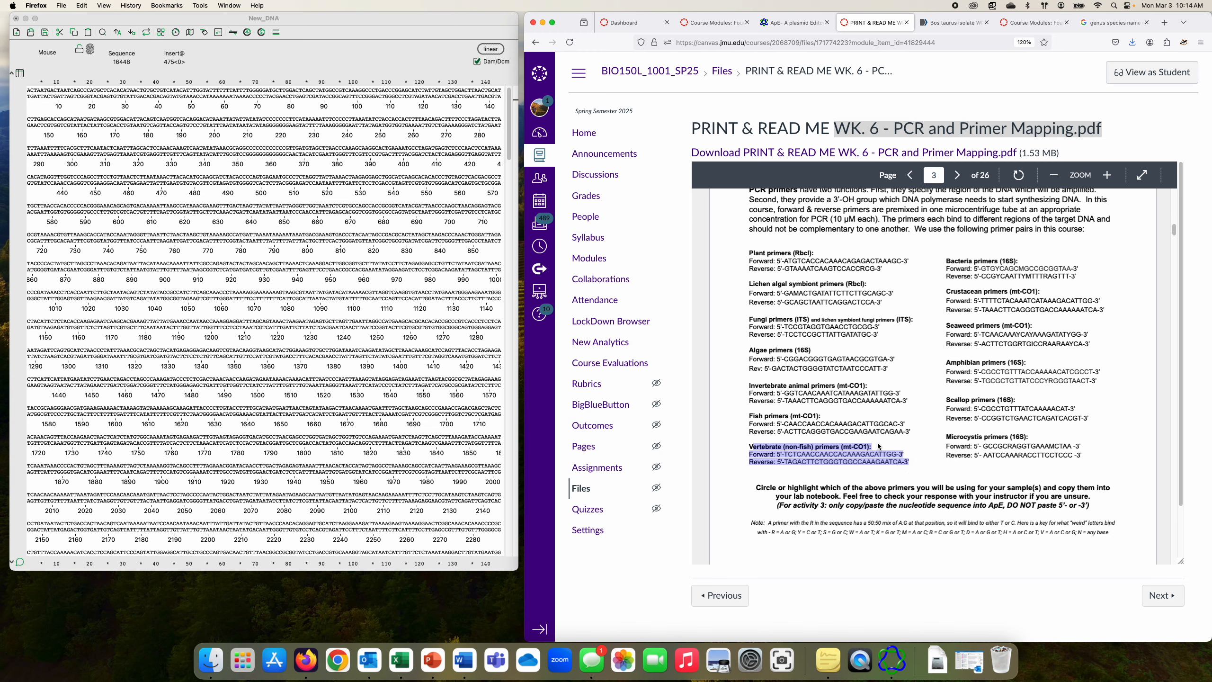
{"action": "left_click", "coordinate": [868, 432]}
Step: Copy the vertebrate (non-fish) forward primer's bases from the PDF, leaving out the 5'- and -3' end labels
{"action": "left_click", "coordinate": [785, 456]}
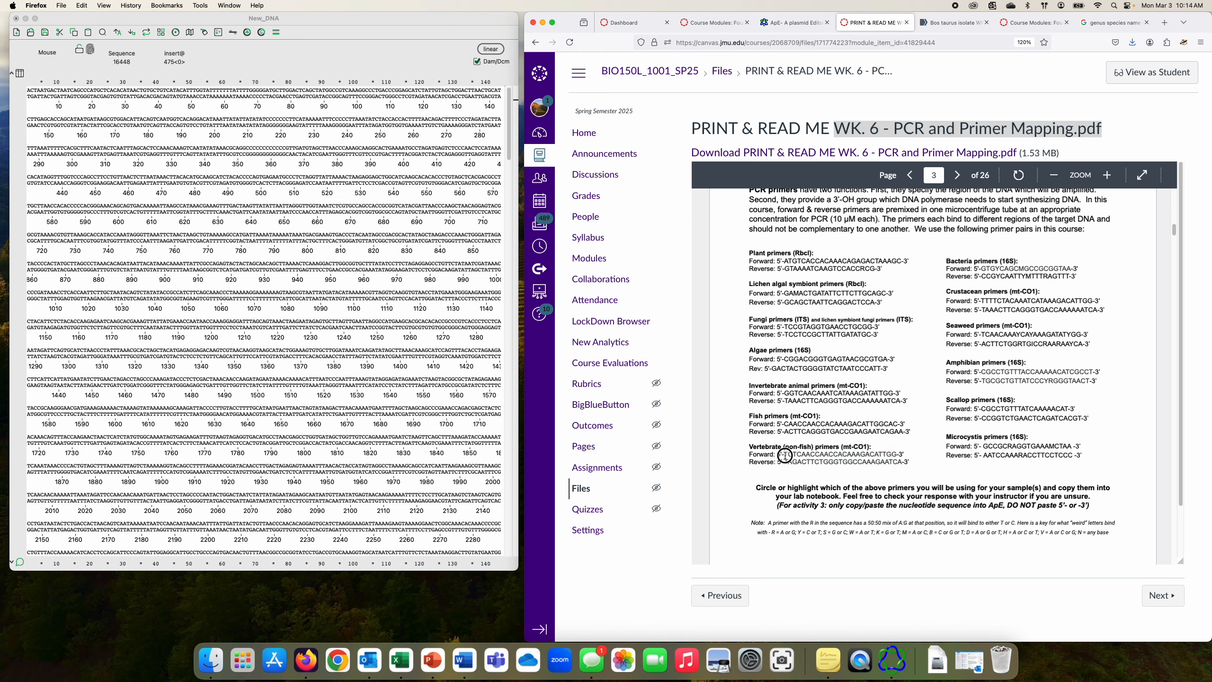
{"action": "left_click_drag", "start_coordinate": [786, 455], "coordinate": [897, 455]}
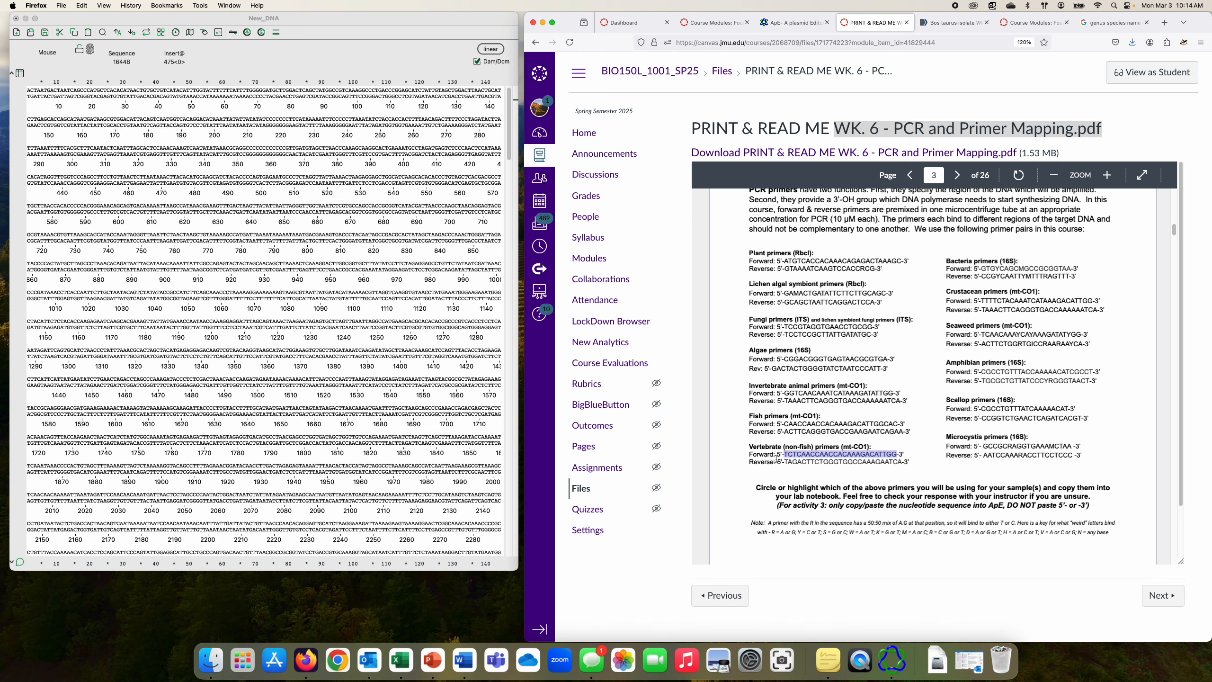
{"action": "right_click", "coordinate": [843, 454]}
{"action": "left_click", "coordinate": [854, 460]}
Step: Switch to ApE and enter the copied forward primer TCTCAACCAACCACAAAGACATTGG as the search string for the New_DNA sequence
{"action": "left_click", "coordinate": [449, 23]}
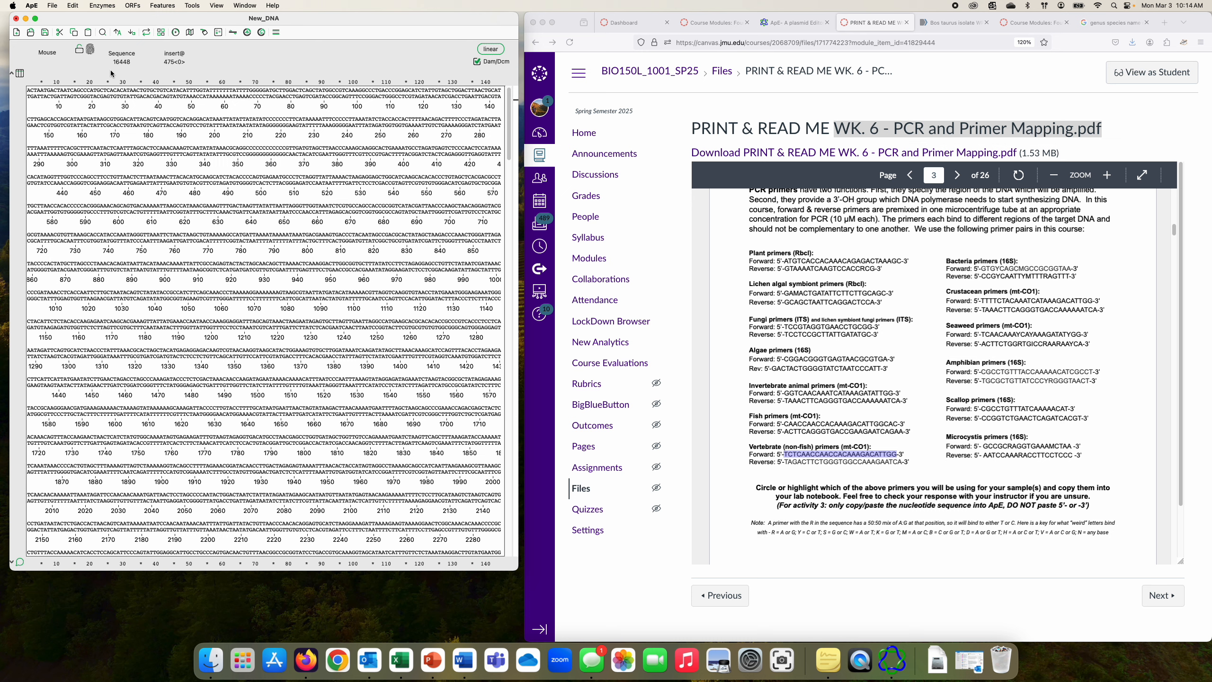
{"action": "left_click", "coordinate": [74, 6]}
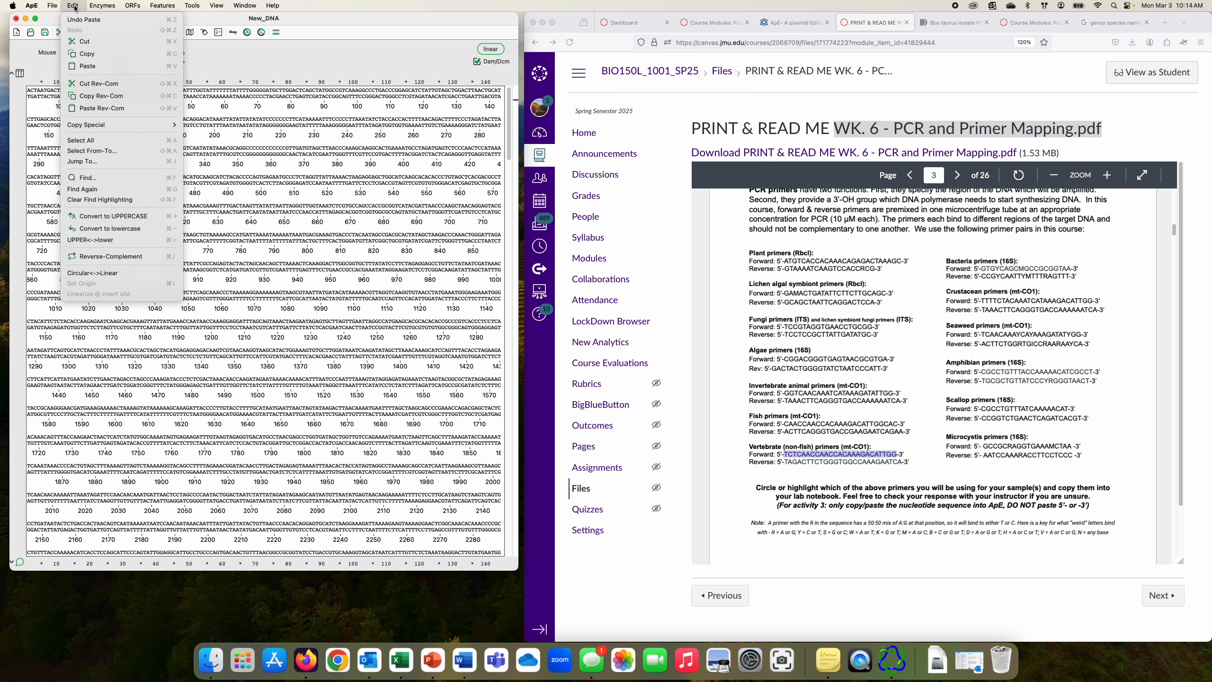
{"action": "left_click", "coordinate": [79, 180]}
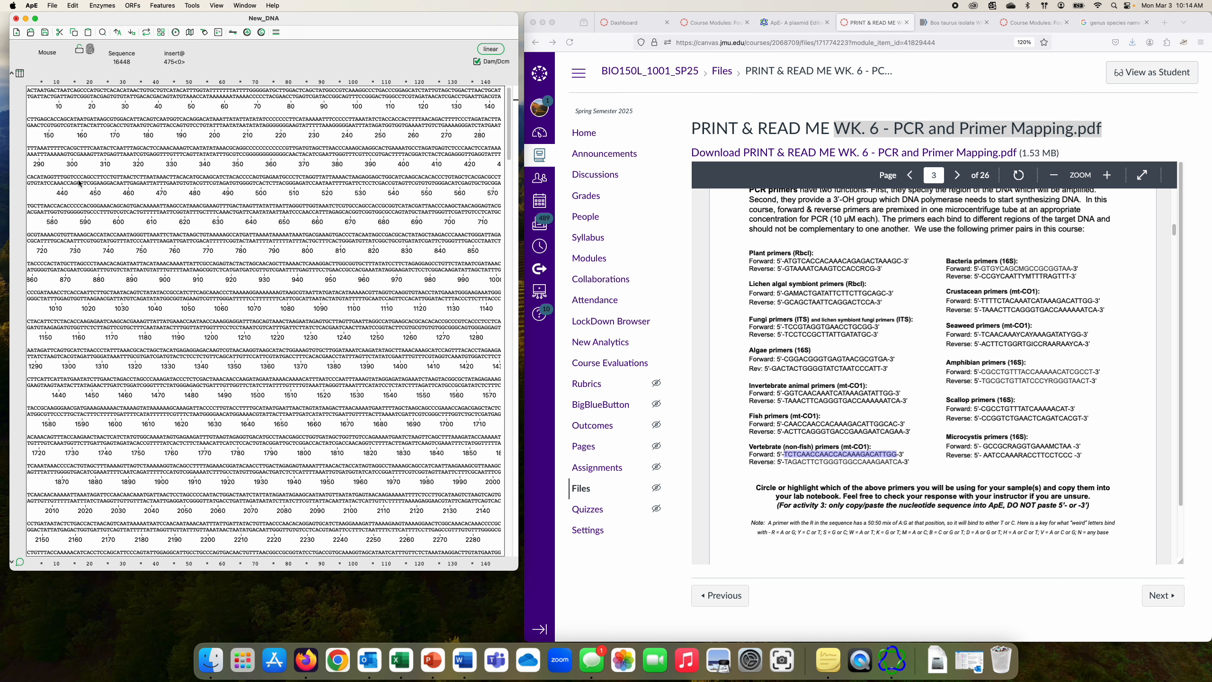
{"action": "left_click", "coordinate": [18, 91]}
{"action": "key", "text": "super+f"}
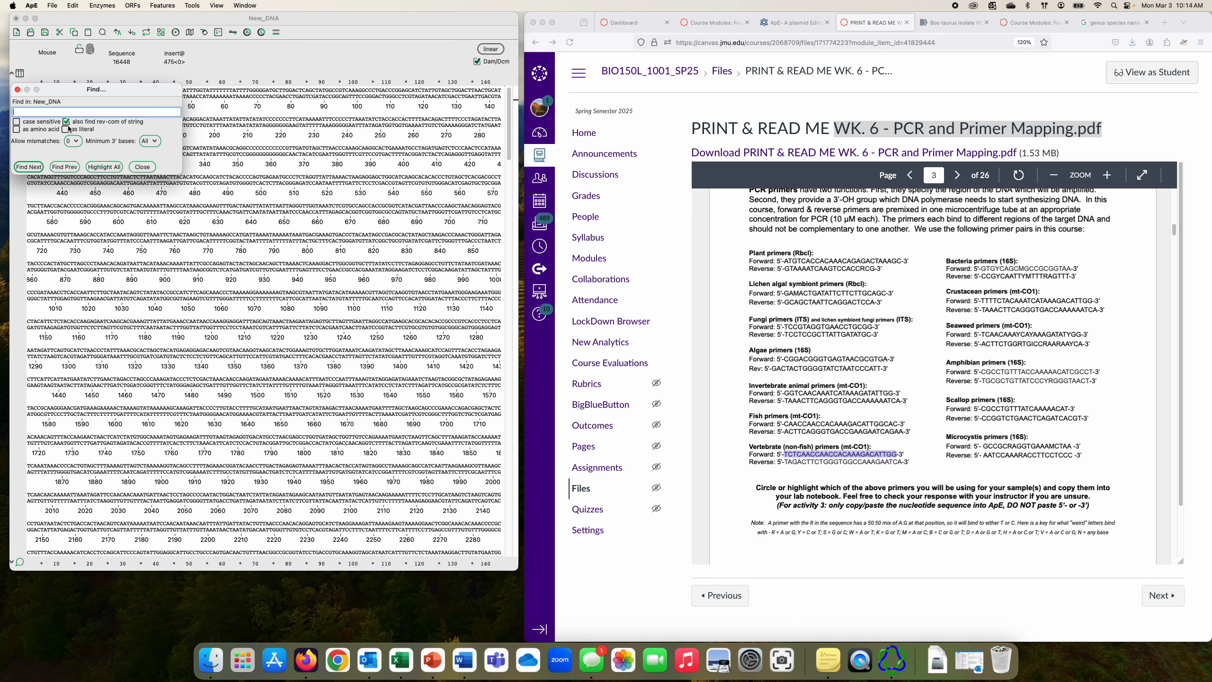
{"action": "left_click", "coordinate": [18, 90]}
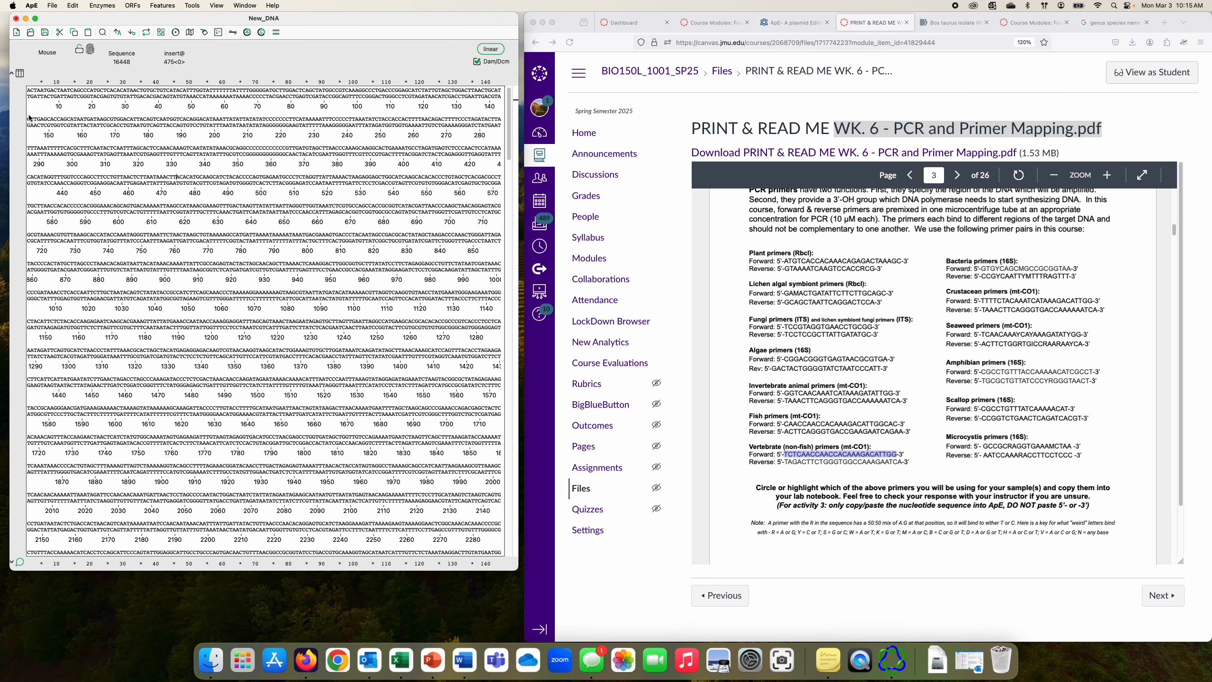
{"action": "left_click", "coordinate": [103, 33]}
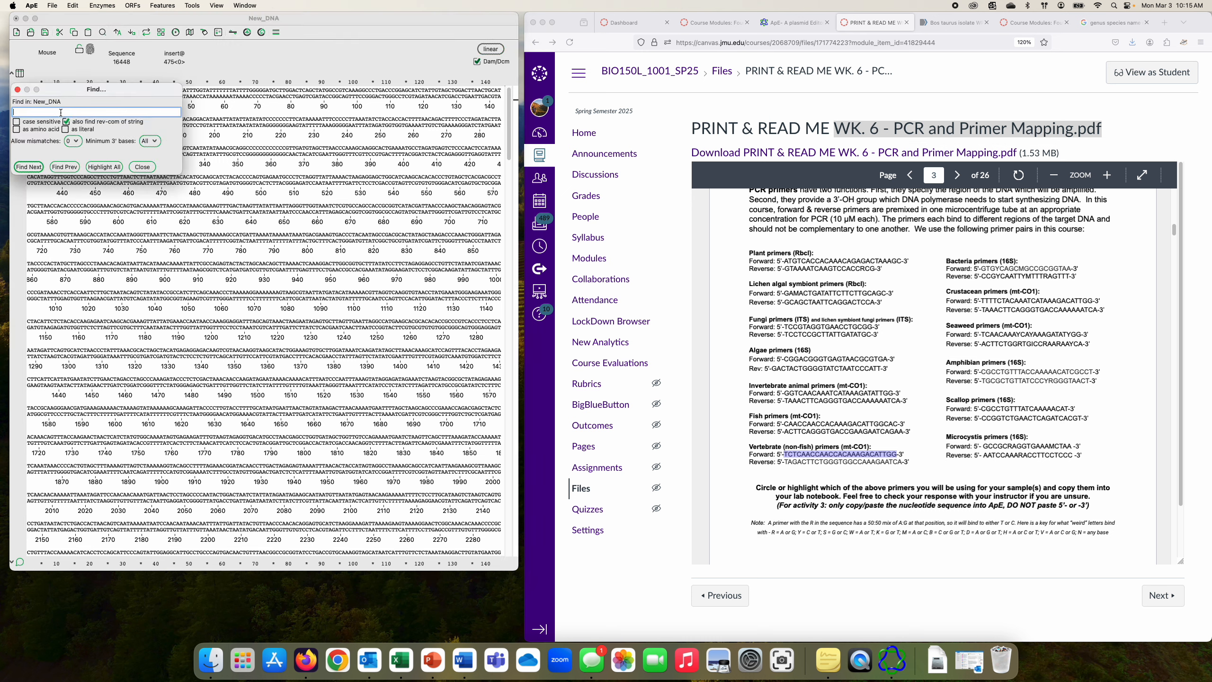
{"action": "key", "text": "super+v"}
{"action": "left_click_drag", "start_coordinate": [117, 95], "coordinate": [139, 141]}
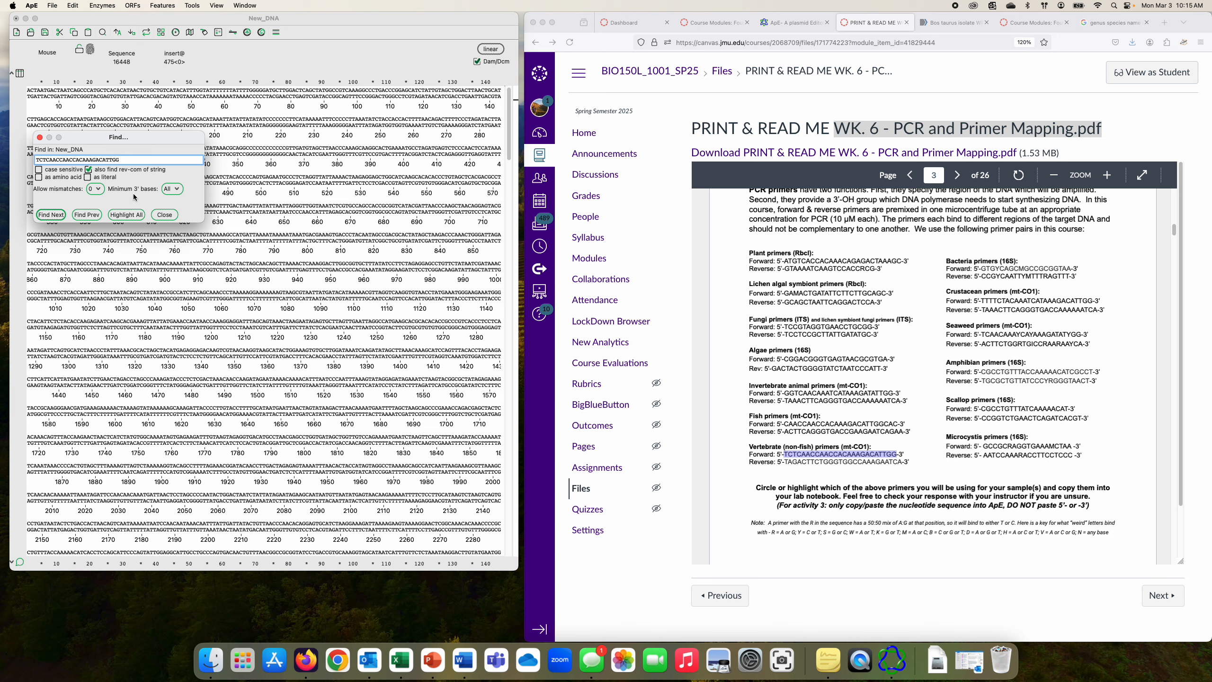
Step: Find the forward primer's binding site, raising the allowed mismatches step by step to 2, and close the search with the match selected
{"action": "left_click", "coordinate": [56, 216]}
{"action": "left_click", "coordinate": [94, 190]}
{"action": "left_click", "coordinate": [95, 189]}
{"action": "left_click", "coordinate": [96, 213]}
{"action": "left_click", "coordinate": [96, 188]}
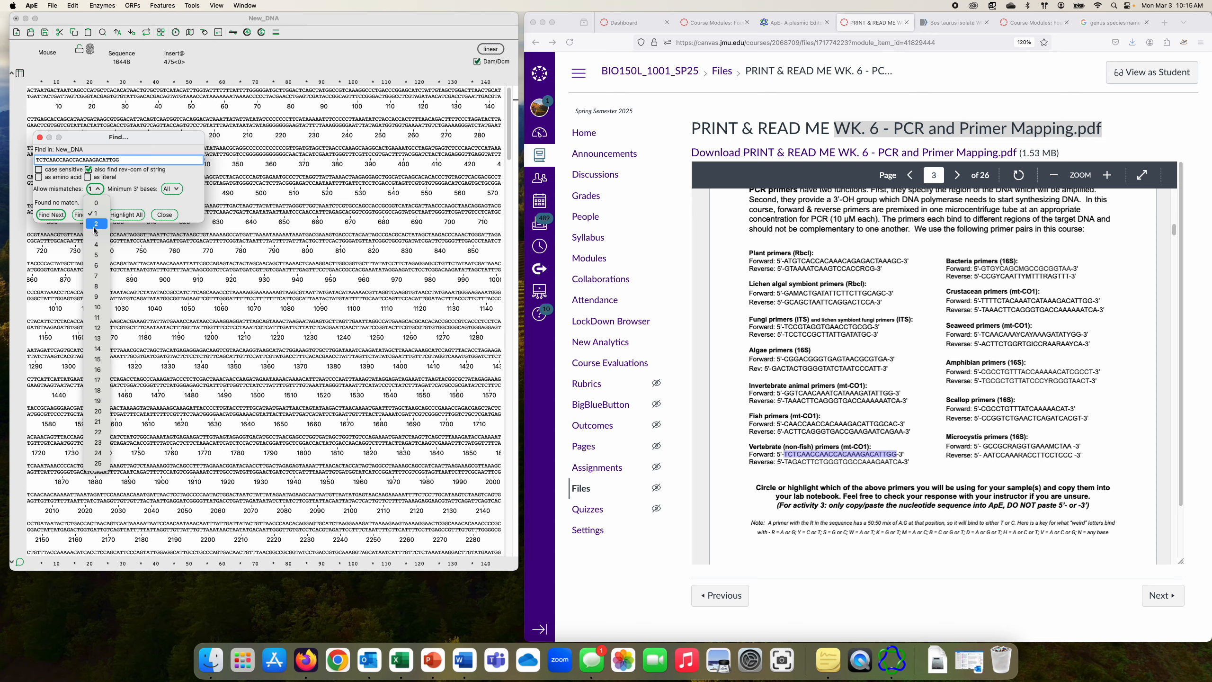
{"action": "left_click", "coordinate": [95, 224]}
{"action": "left_click", "coordinate": [51, 214]}
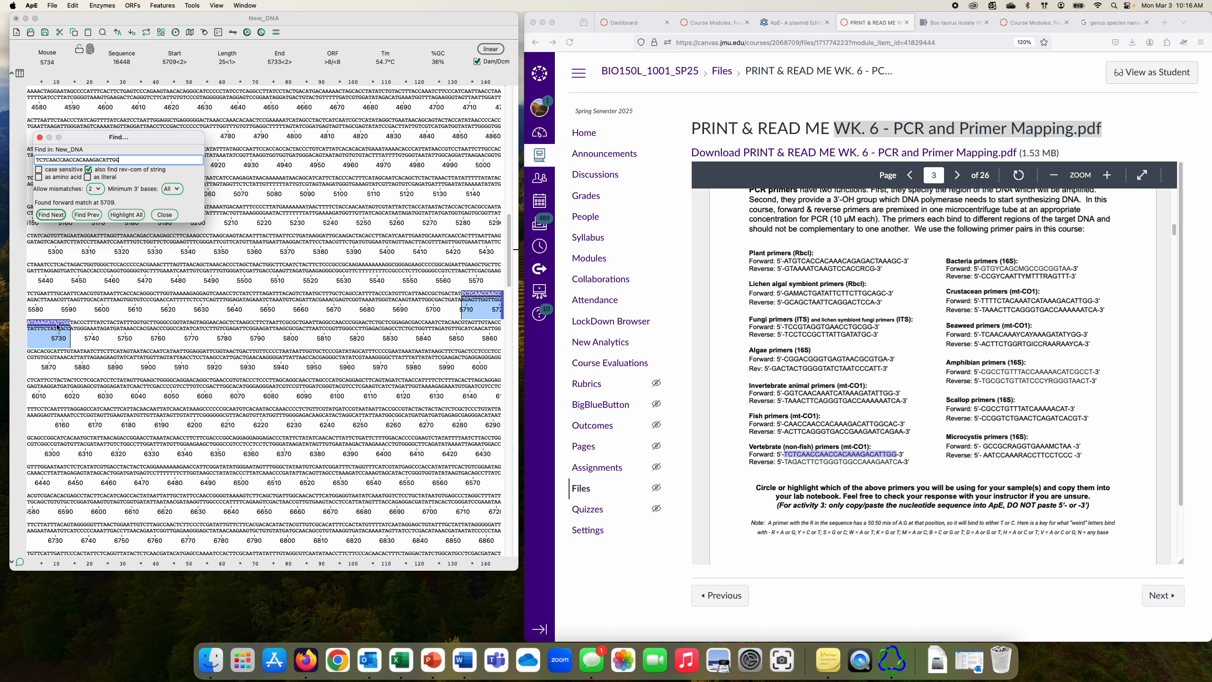
{"action": "left_click", "coordinate": [164, 215]}
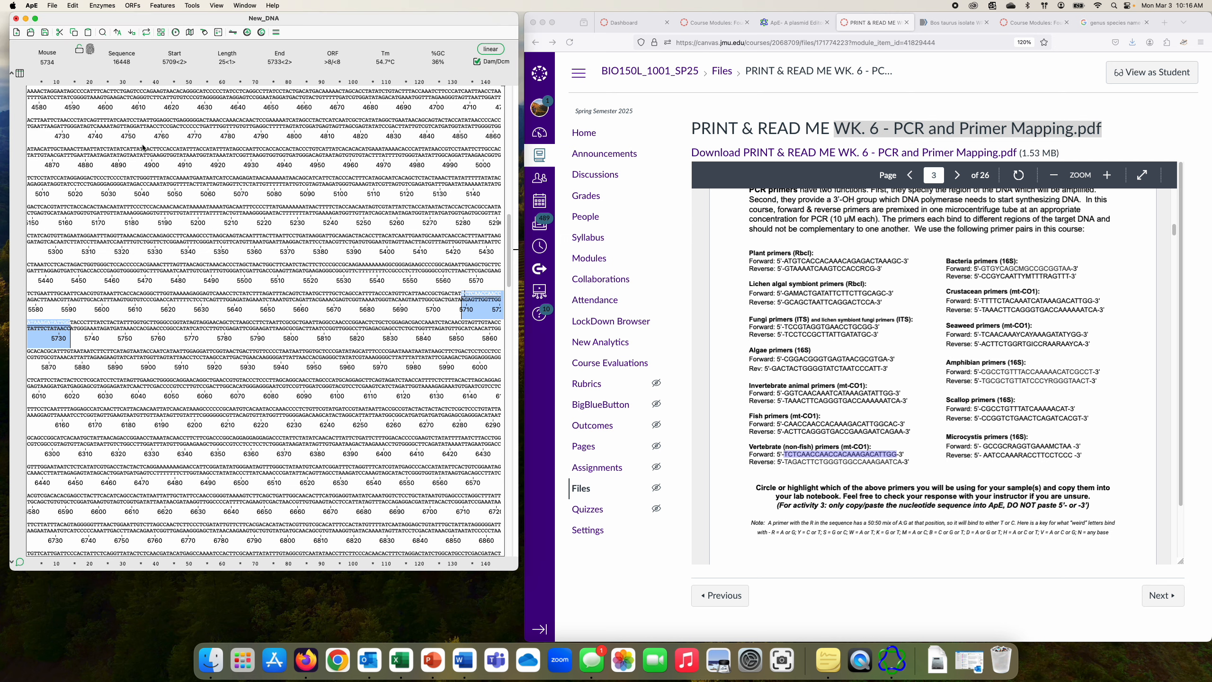
Step: Annotate the selected forward match as a new feature named "F Primer"
{"action": "left_click", "coordinate": [168, 7]}
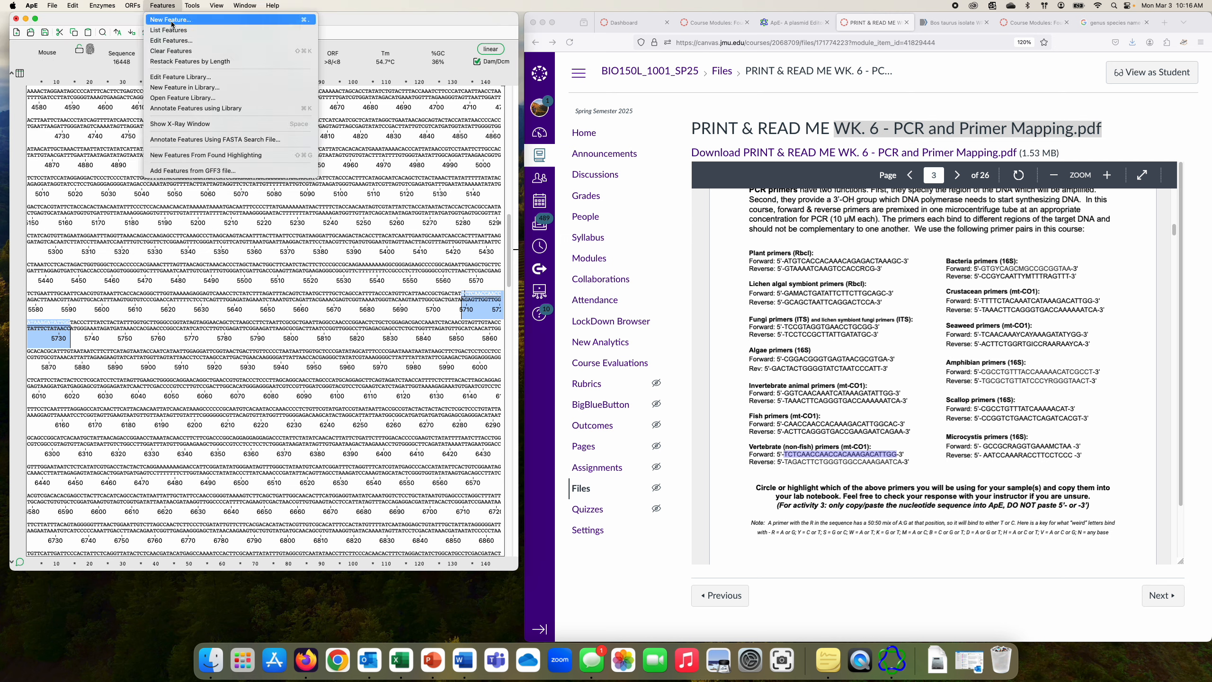
{"action": "left_click", "coordinate": [172, 21]}
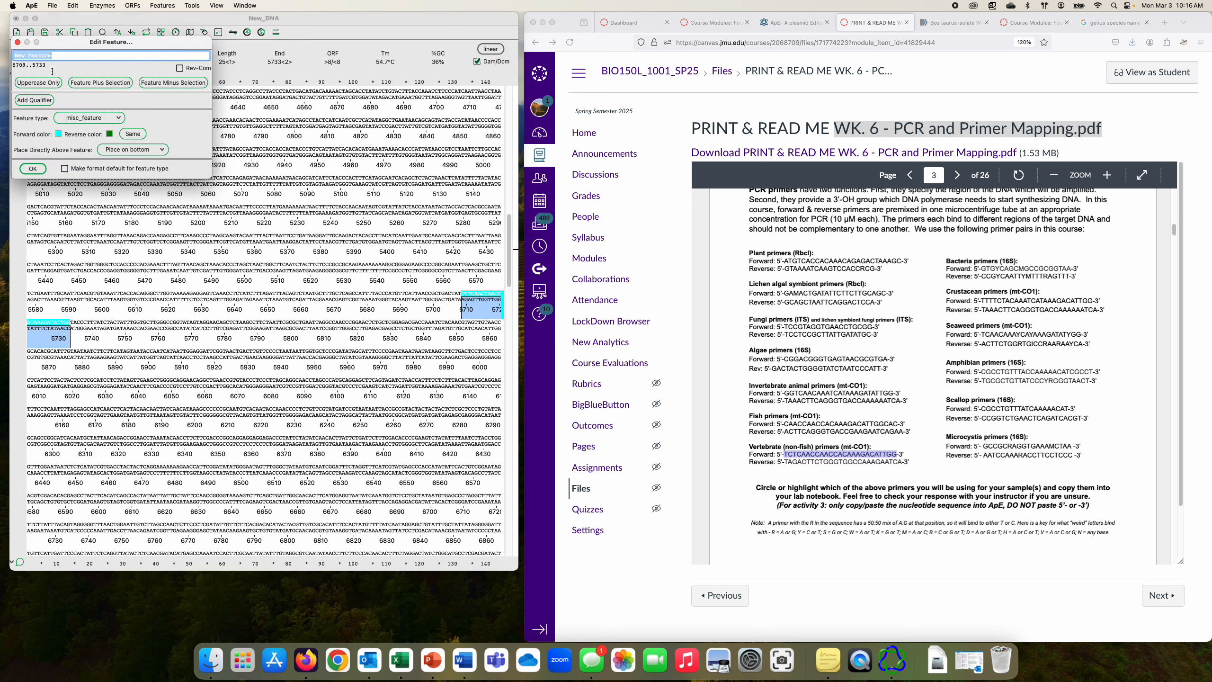
{"action": "type", "text": "Frowar"}
{"action": "key", "text": "BackSpace"}
{"action": "key", "text": "BackSpace"}
{"action": "key", "text": "BackSpace"}
{"action": "key", "text": "BackSpace"}
{"action": "type", "text": "Primer"}
{"action": "left_click", "coordinate": [35, 172]}
{"action": "left_click", "coordinate": [33, 170]}
{"action": "key", "text": "Return"}
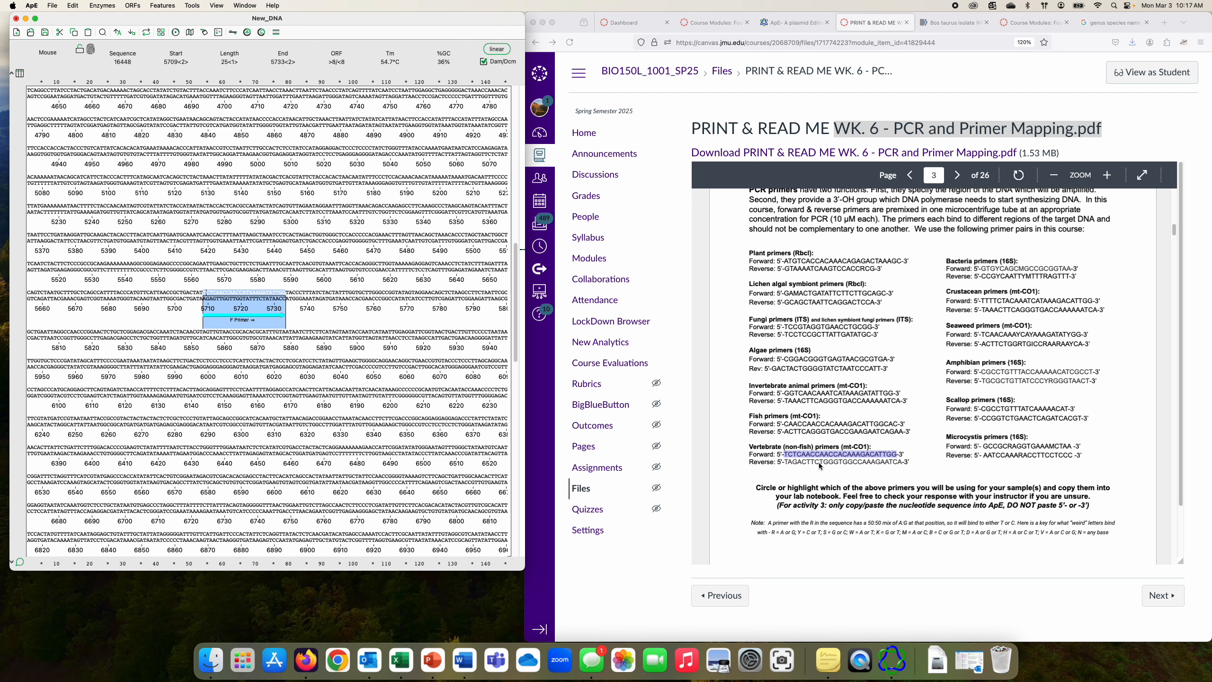
Step: Copy the vertebrate (non-fish) reverse primer's bases from the PDF in Firefox, without the 5'- and -3' end labels
{"action": "left_click", "coordinate": [796, 461]}
{"action": "left_click_drag", "start_coordinate": [786, 462], "coordinate": [901, 462]}
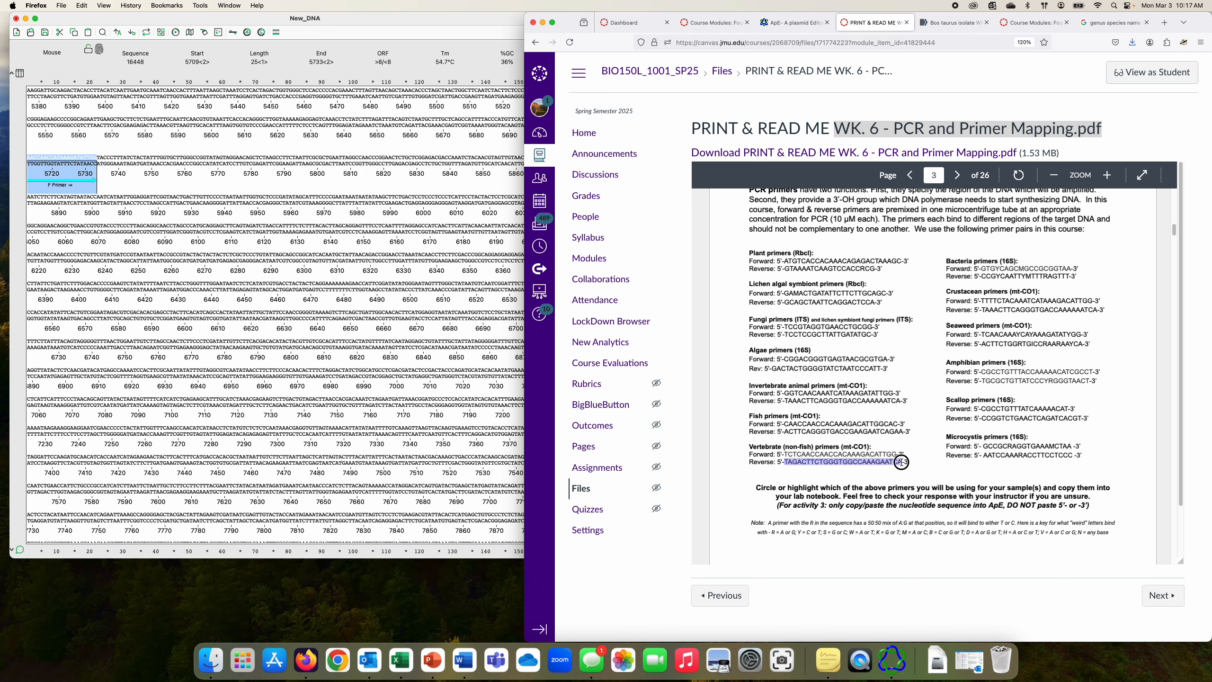
{"action": "right_click", "coordinate": [853, 462]}
{"action": "left_click", "coordinate": [861, 467]}
Step: Back in ApE, replace the search string with the reverse primer TAGACTTCTGGGTGGCCAAAGAATCA and find its binding site, allowing 2 mismatches
{"action": "left_click", "coordinate": [94, 18]}
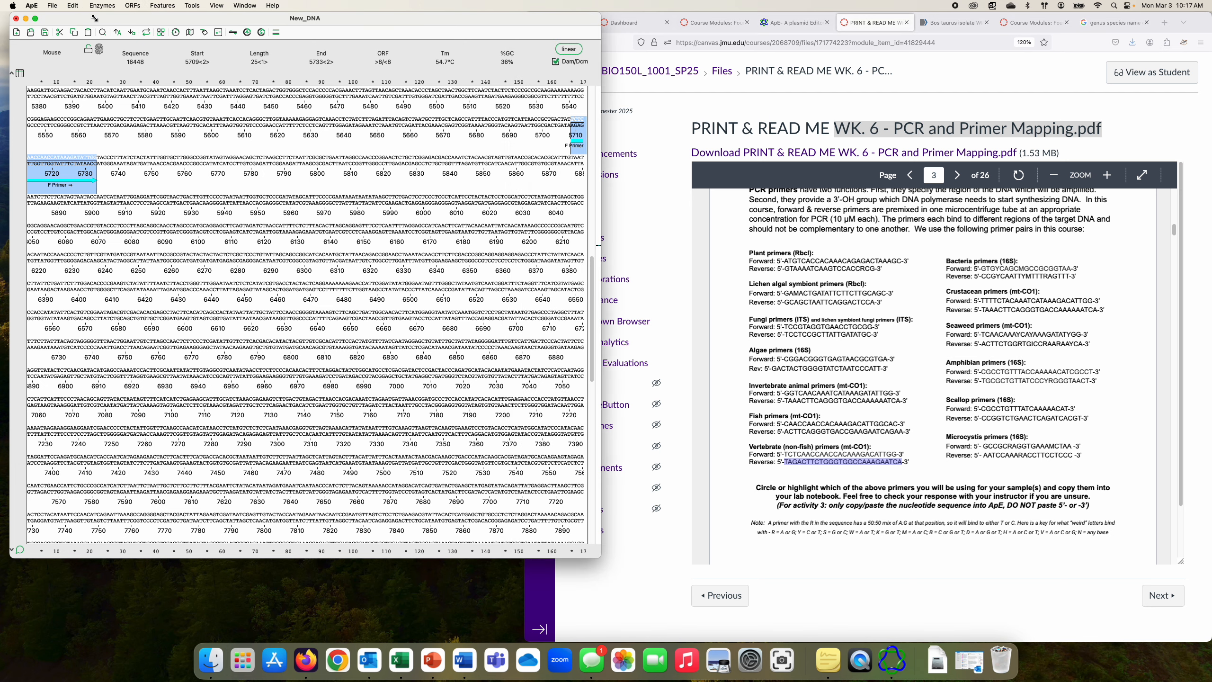
{"action": "double_click", "coordinate": [95, 18]}
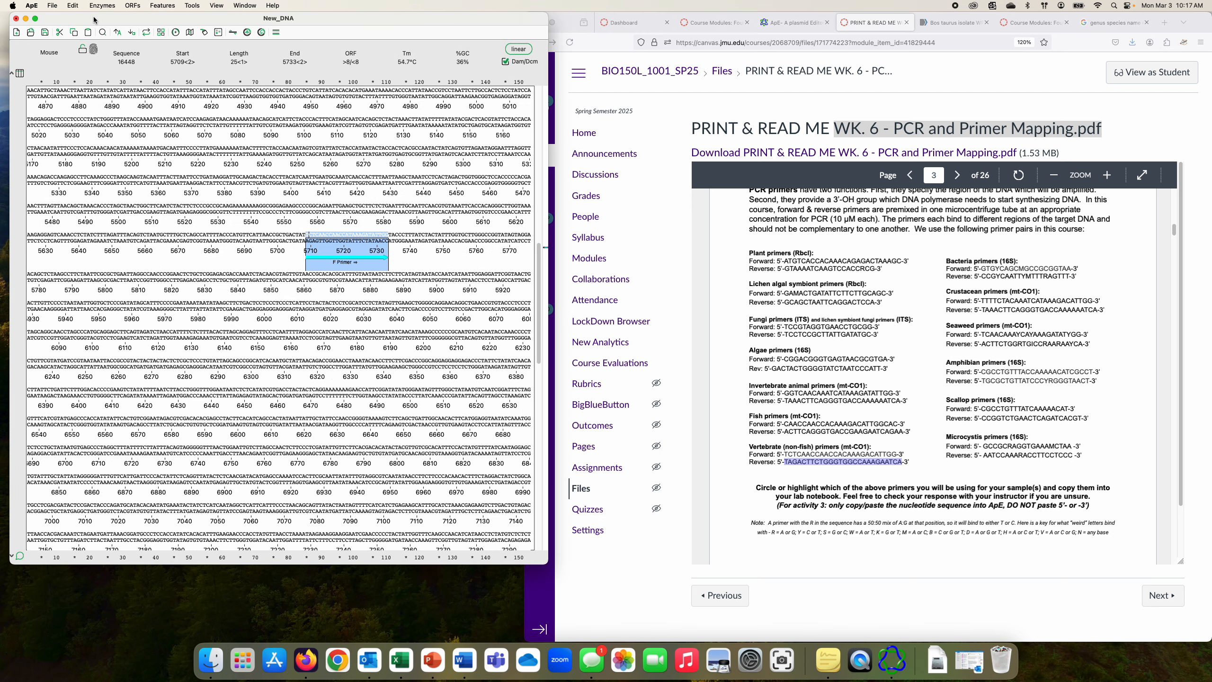
{"action": "left_click", "coordinate": [102, 32]}
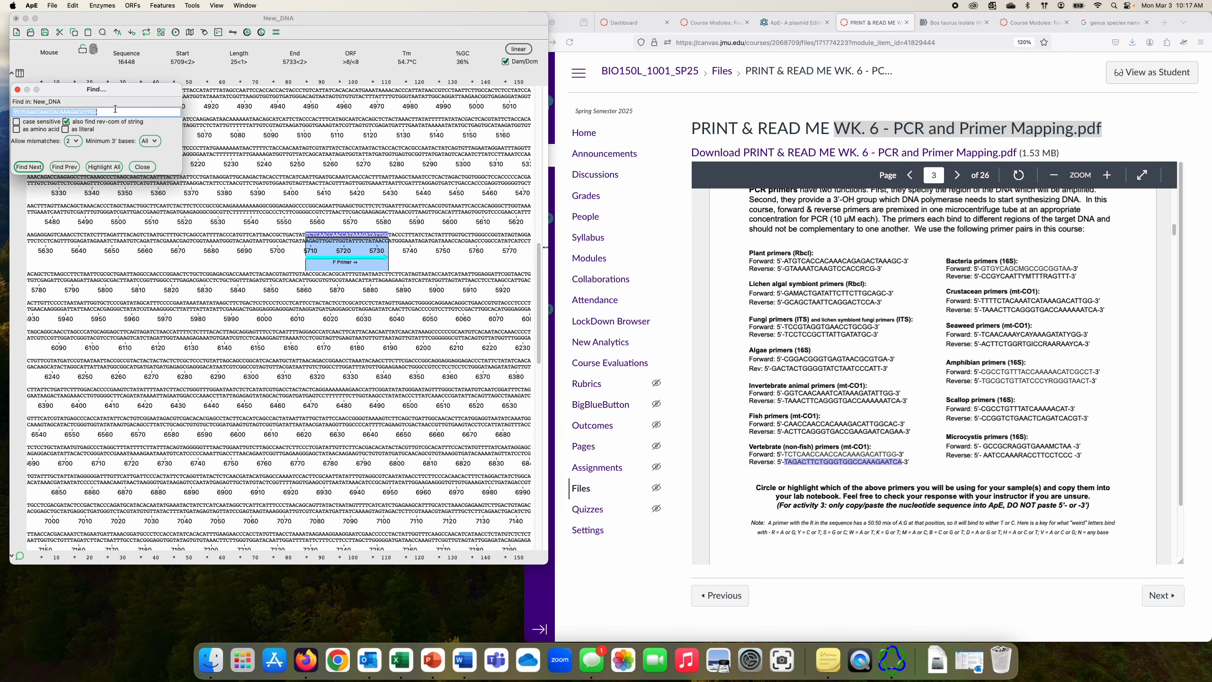
{"action": "left_click_drag", "start_coordinate": [111, 113], "coordinate": [13, 109]}
{"action": "key", "text": "BackSpace"}
{"action": "key", "text": "super+v"}
{"action": "left_click", "coordinate": [31, 168]}
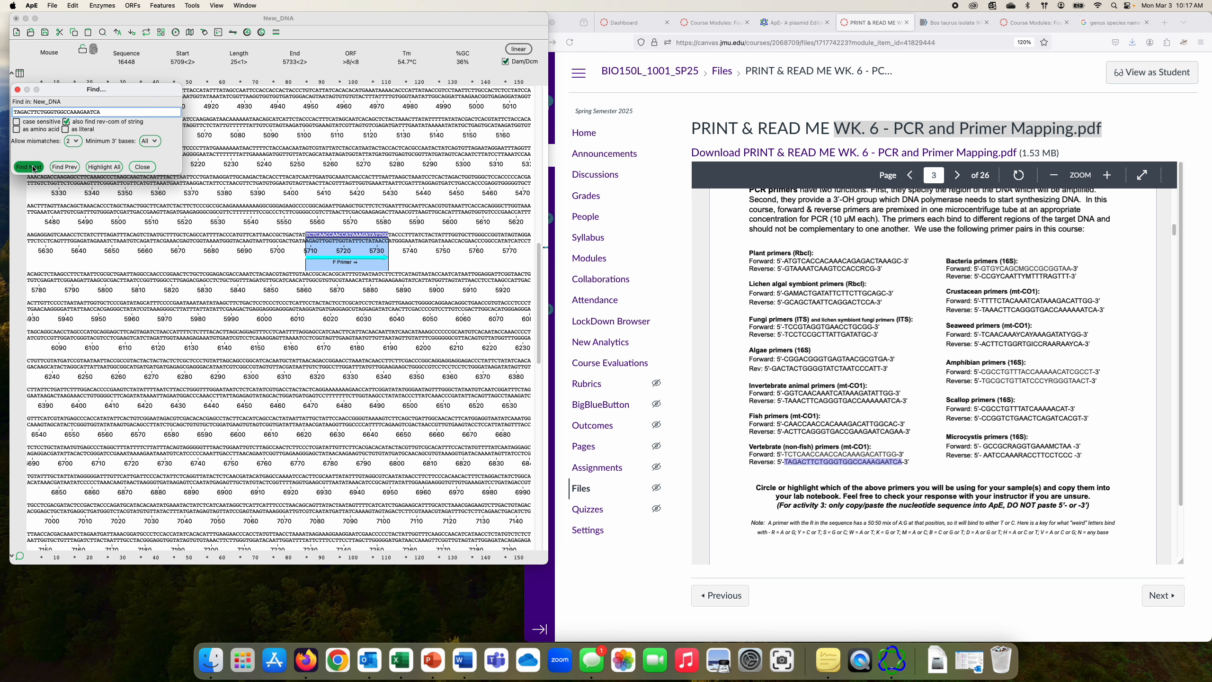
{"action": "left_click", "coordinate": [31, 167]}
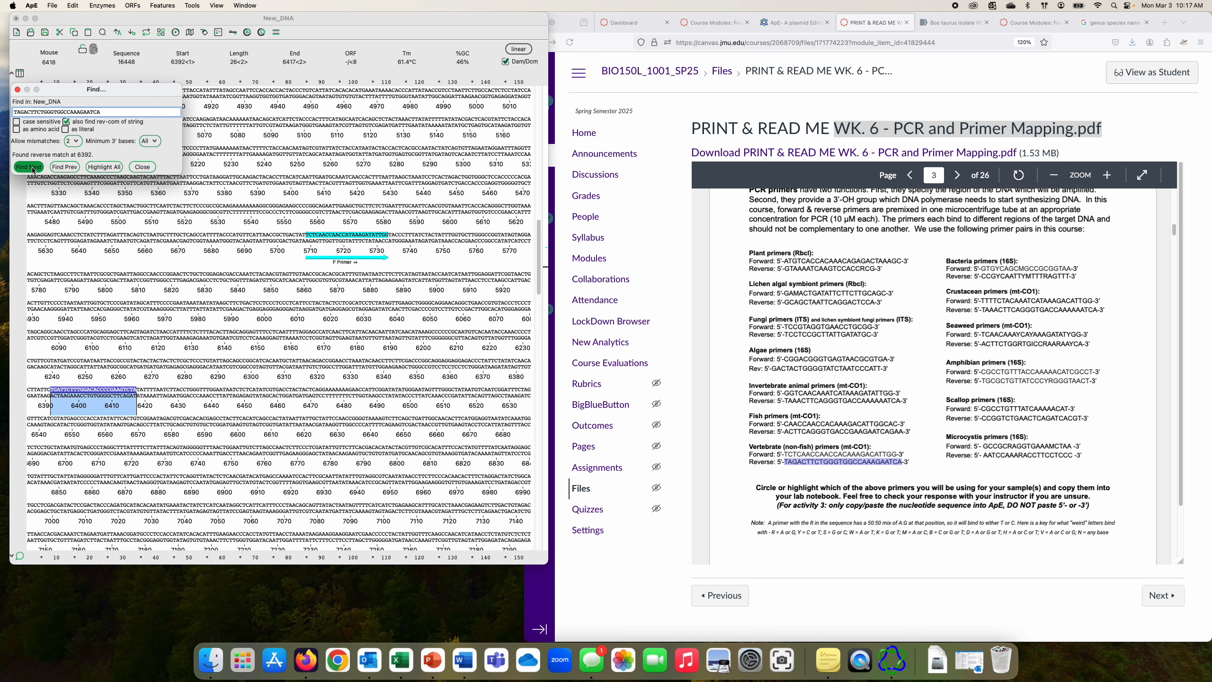
{"action": "left_click", "coordinate": [32, 167]}
{"action": "left_click", "coordinate": [142, 167]}
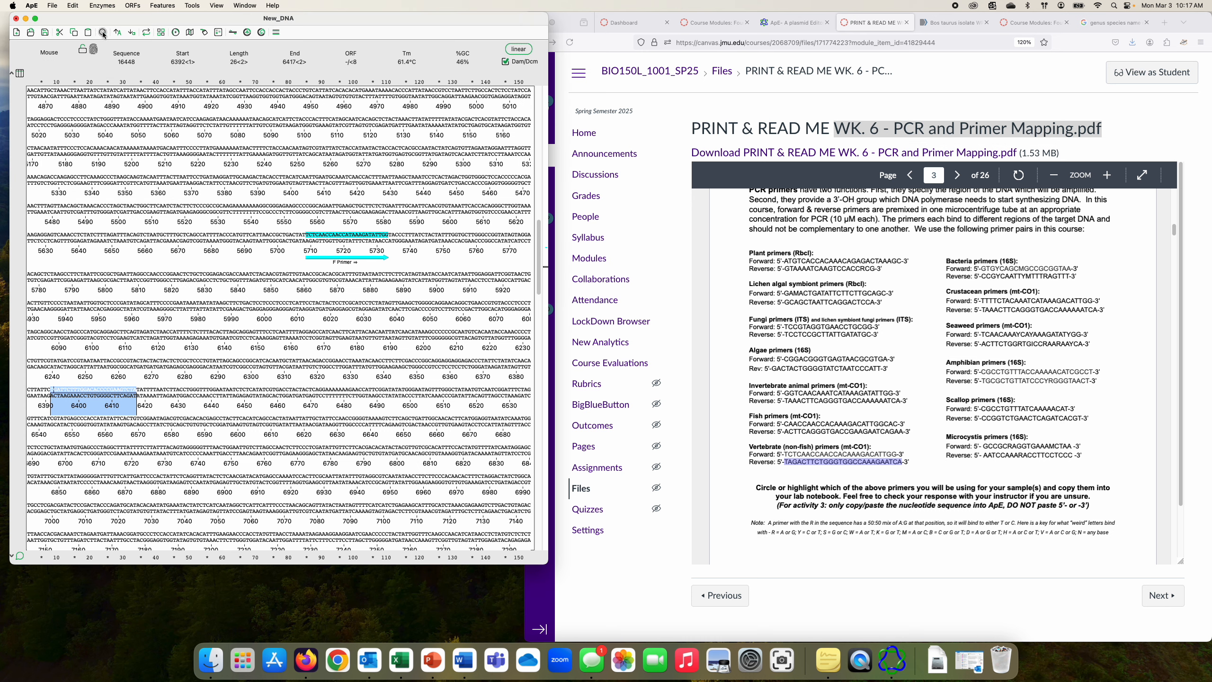
Step: Annotate the selected reverse match as a new reverse-complement feature named "R Primer"
{"action": "left_click", "coordinate": [162, 6]}
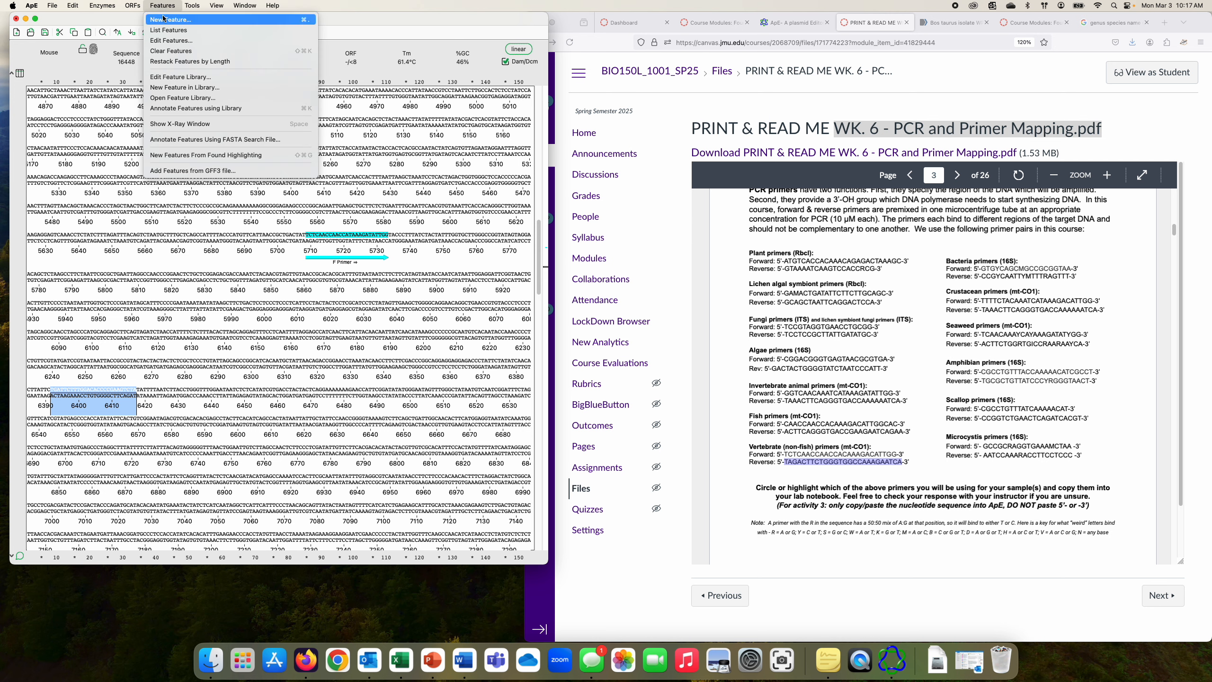
{"action": "left_click", "coordinate": [163, 18]}
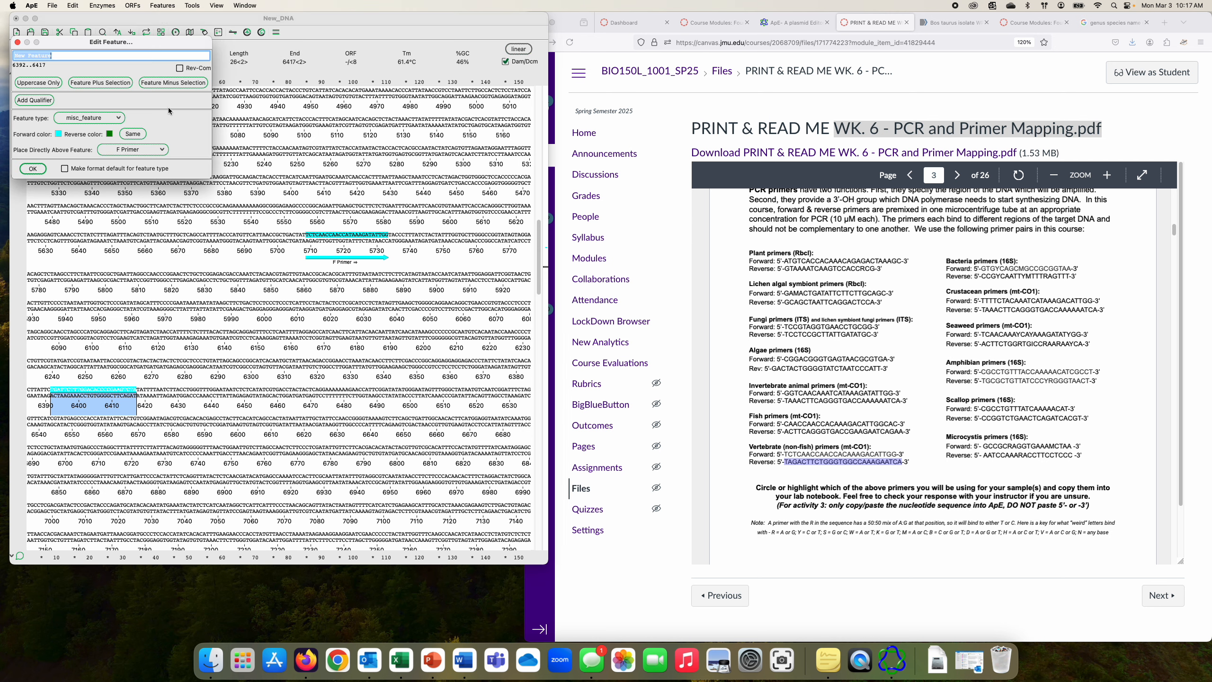
{"action": "left_click", "coordinate": [124, 88]}
{"action": "type", "text": "R "}
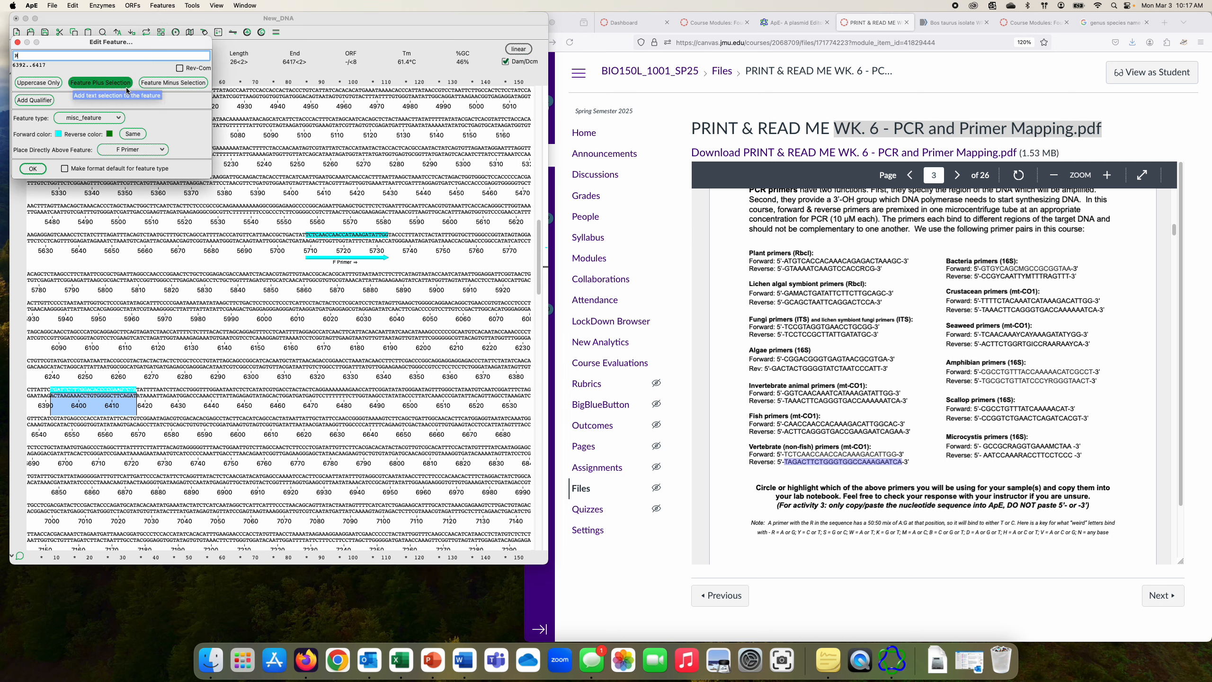
{"action": "type", "text": "Preim"}
{"action": "type", "text": "ime"}
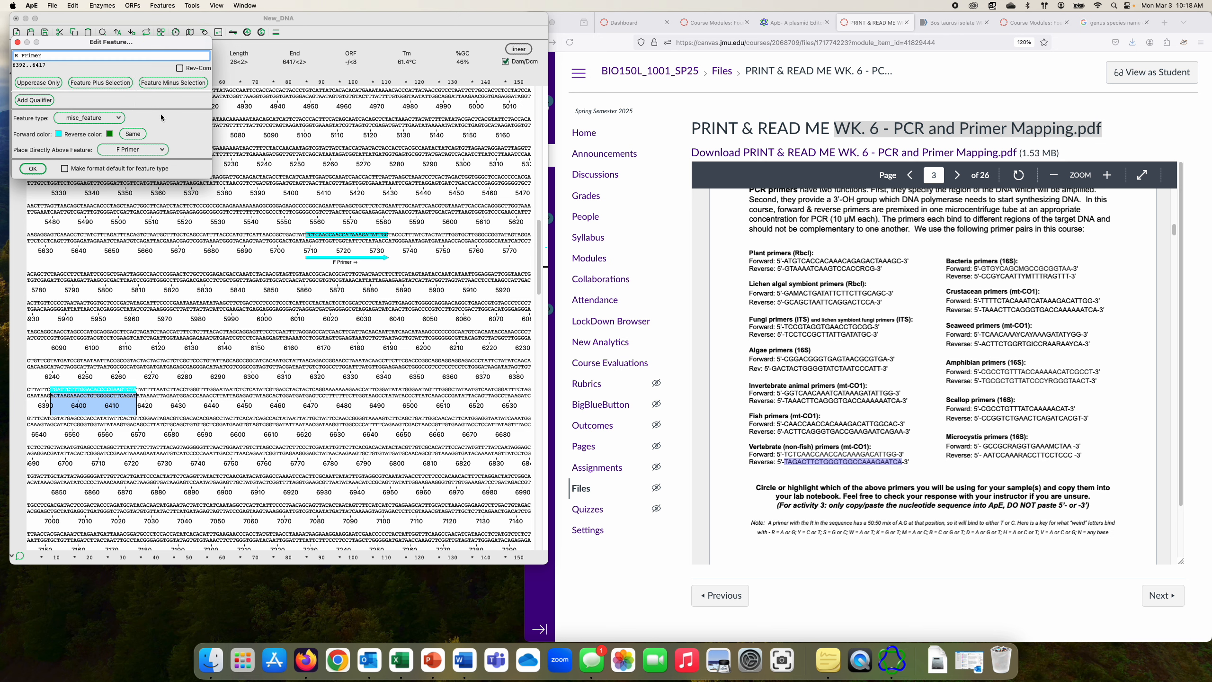
{"action": "left_click", "coordinate": [180, 68]}
{"action": "left_click", "coordinate": [30, 170]}
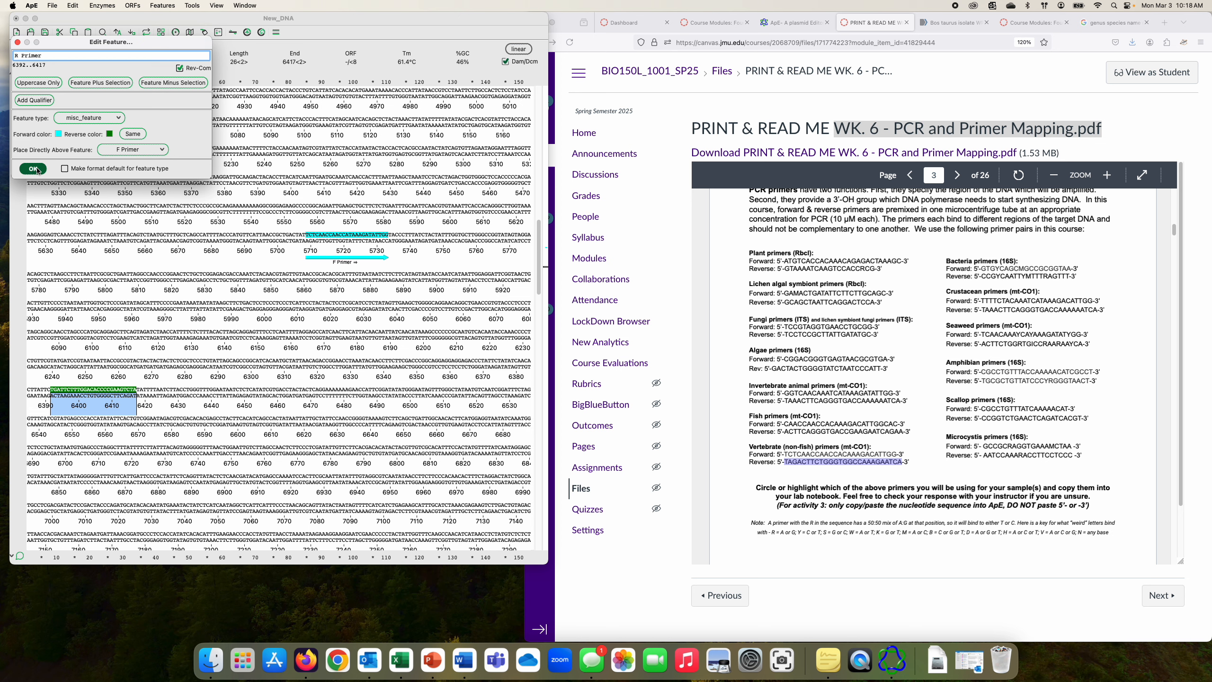
{"action": "left_click", "coordinate": [34, 169]}
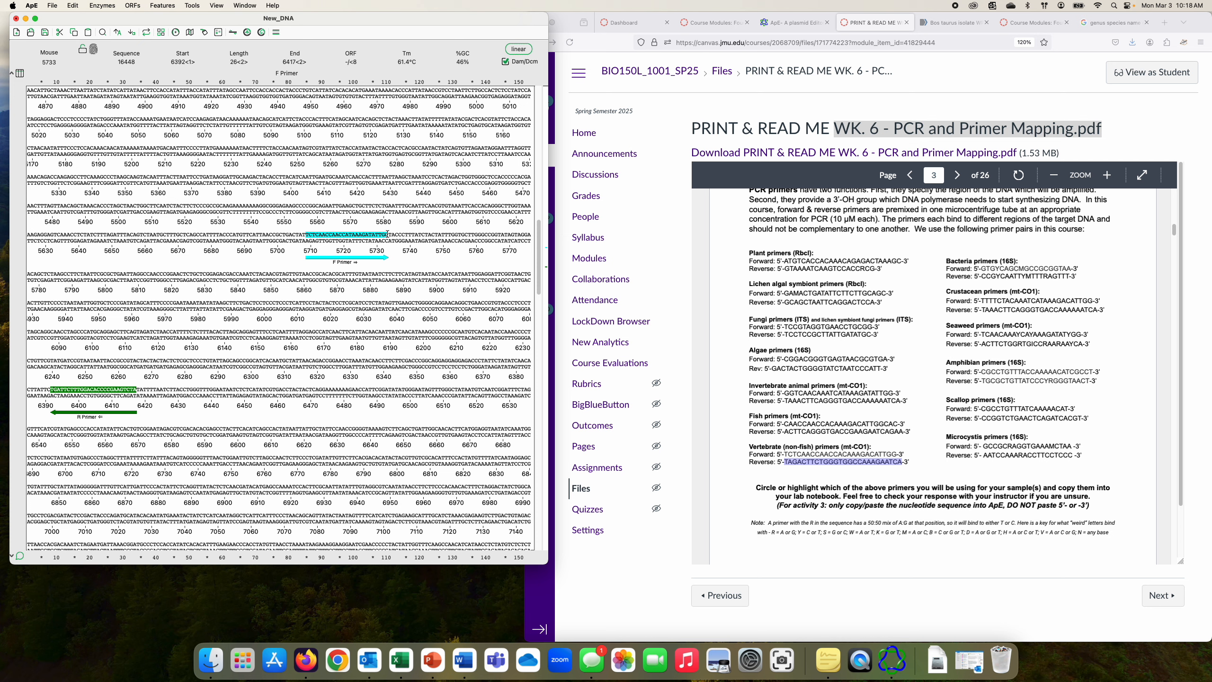
Step: Select the whole amplicon from the start of F Primer through the end of R Primer, and capture a screenshot of the New_DNA window
{"action": "left_click_drag", "start_coordinate": [389, 234], "coordinate": [50, 390]}
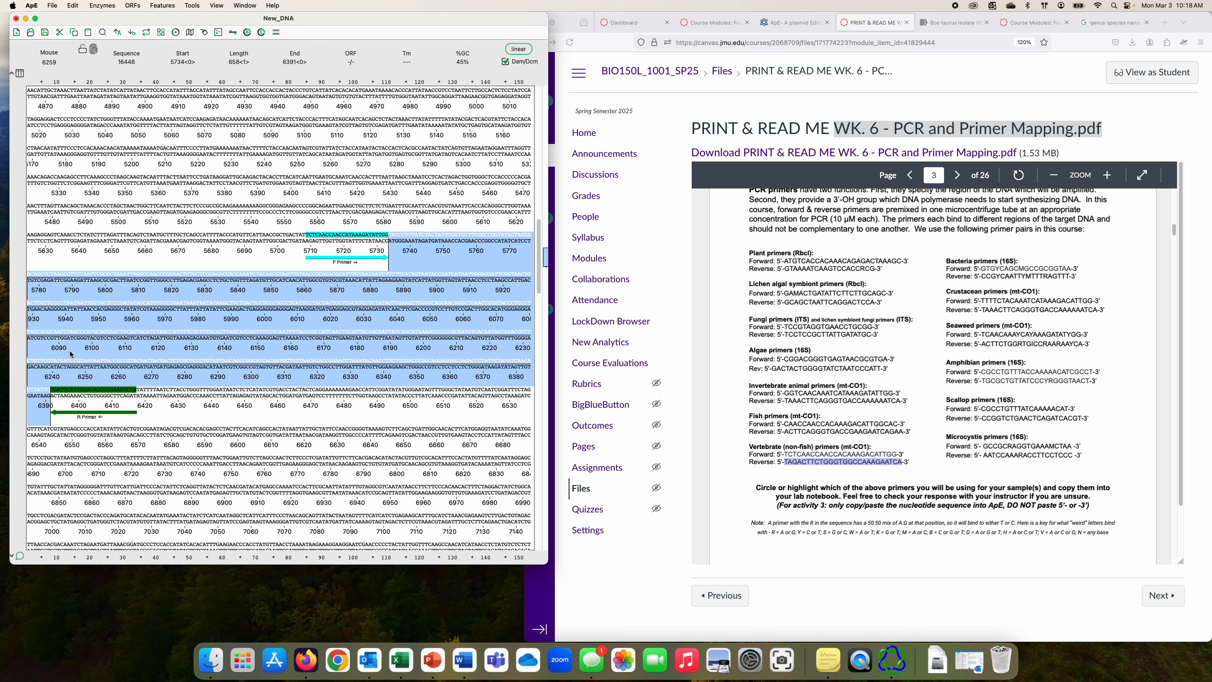
{"action": "left_click", "coordinate": [326, 235]}
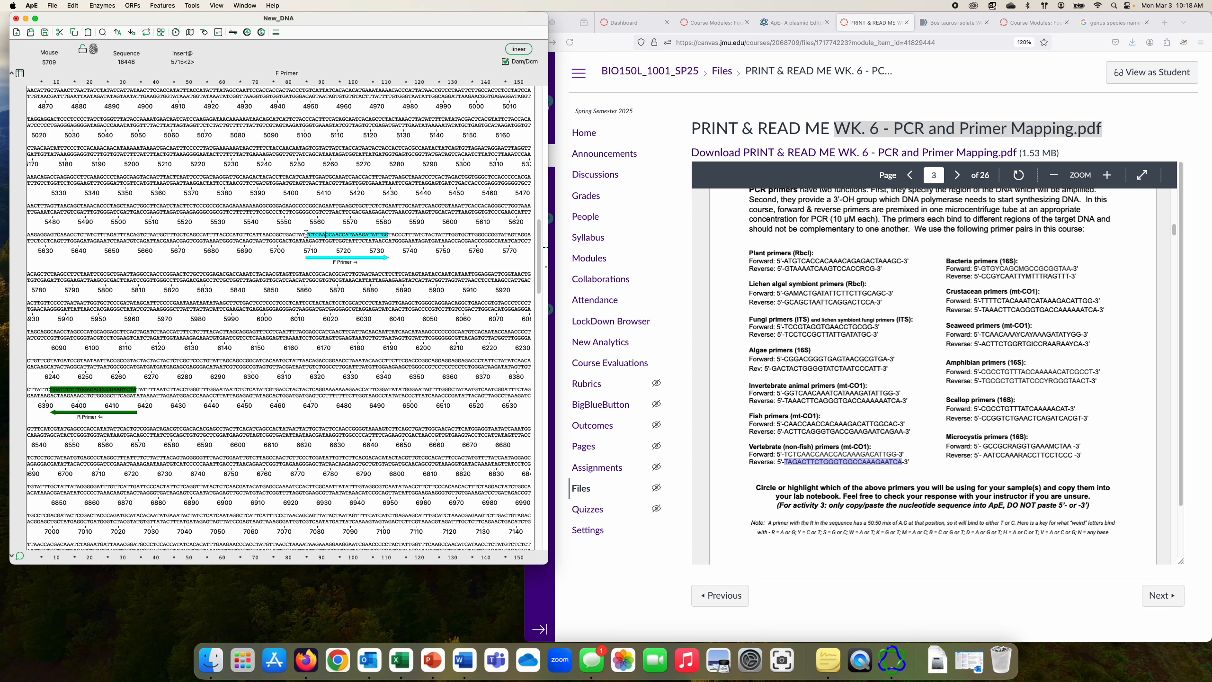
{"action": "left_click_drag", "start_coordinate": [306, 235], "coordinate": [135, 394]}
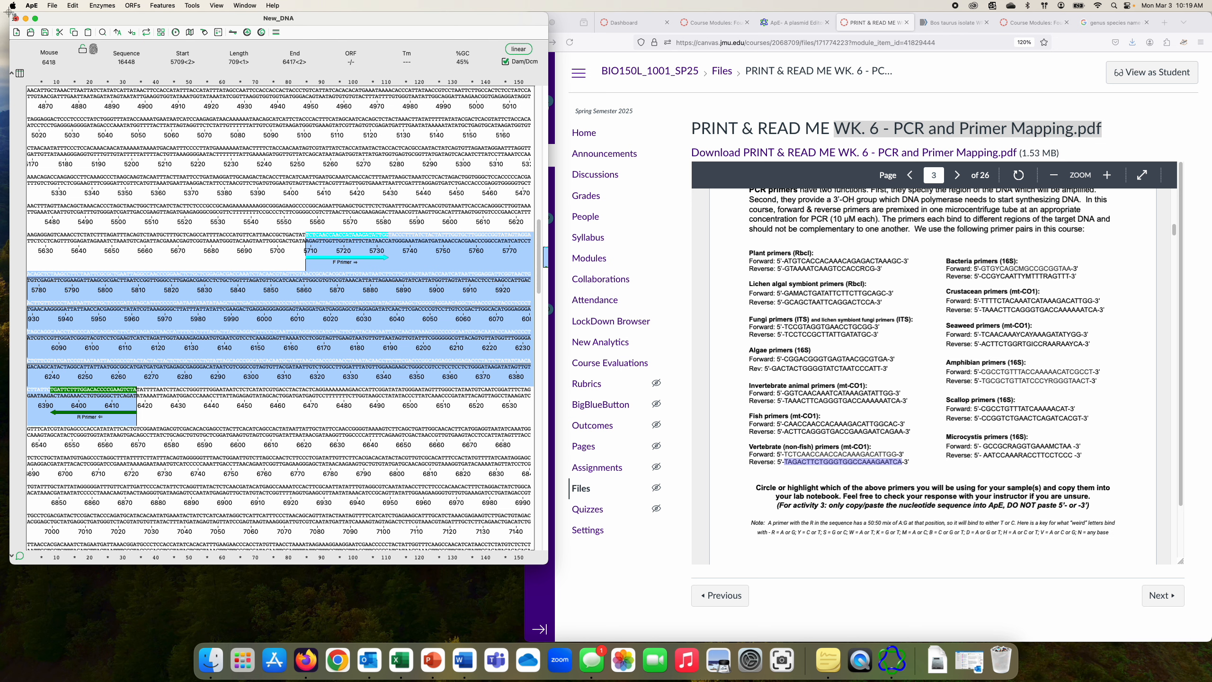
{"action": "left_click_drag", "start_coordinate": [9, 11], "coordinate": [552, 446]}
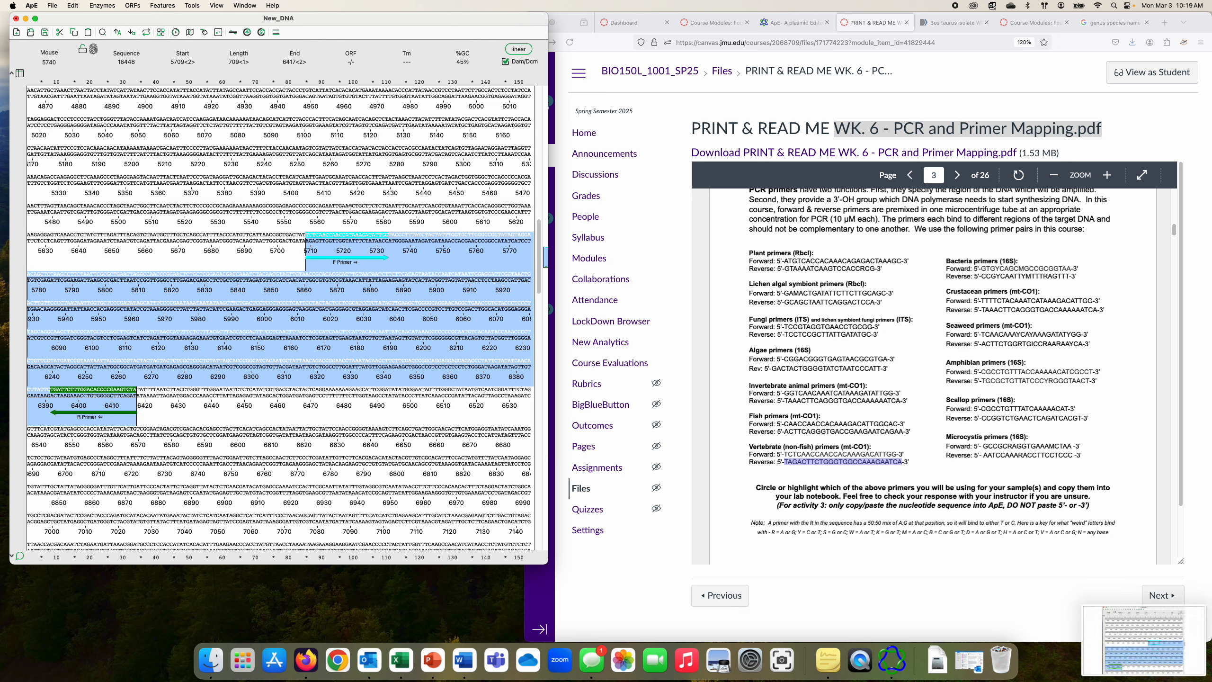